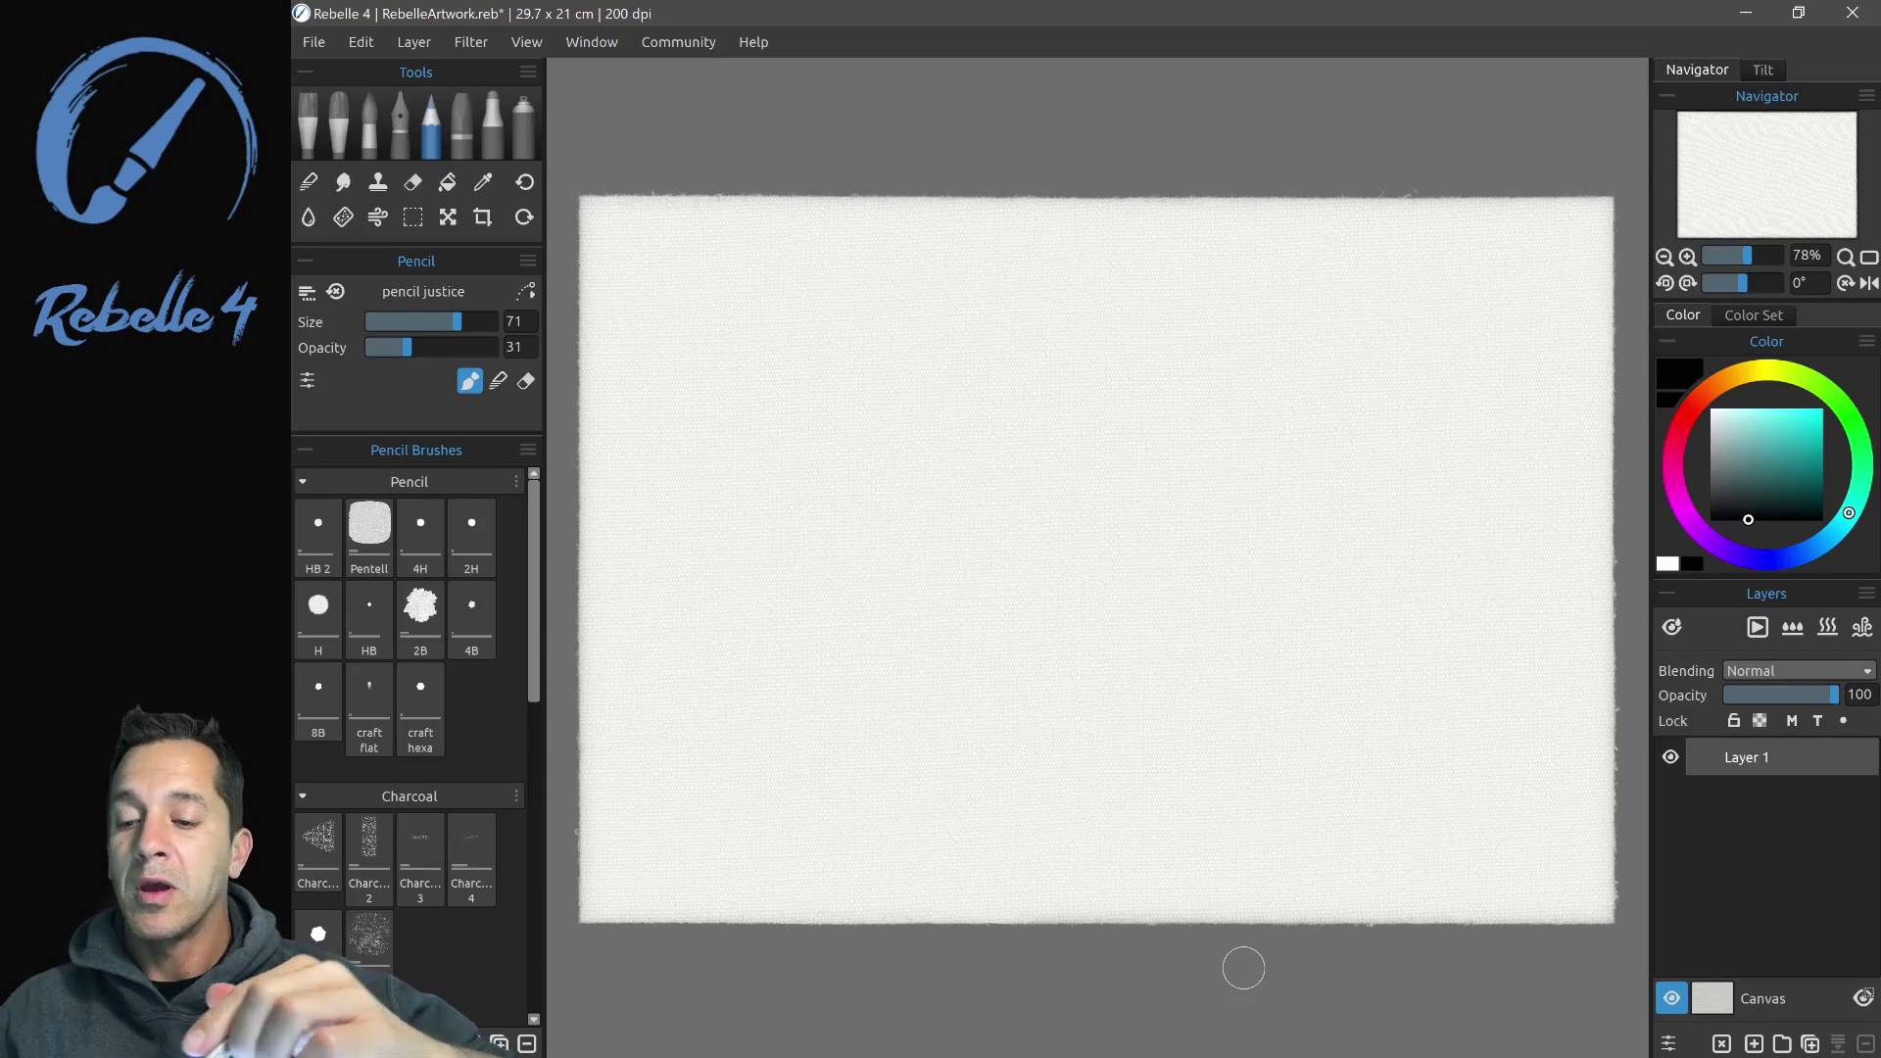
# Enlarge the Navigator and Color Set swatches, then dock Layers as a tab beside Navigator
pyautogui.moveTo(1665, 306); pyautogui.dragTo(1611, 366)
pyautogui.click(1724, 372)
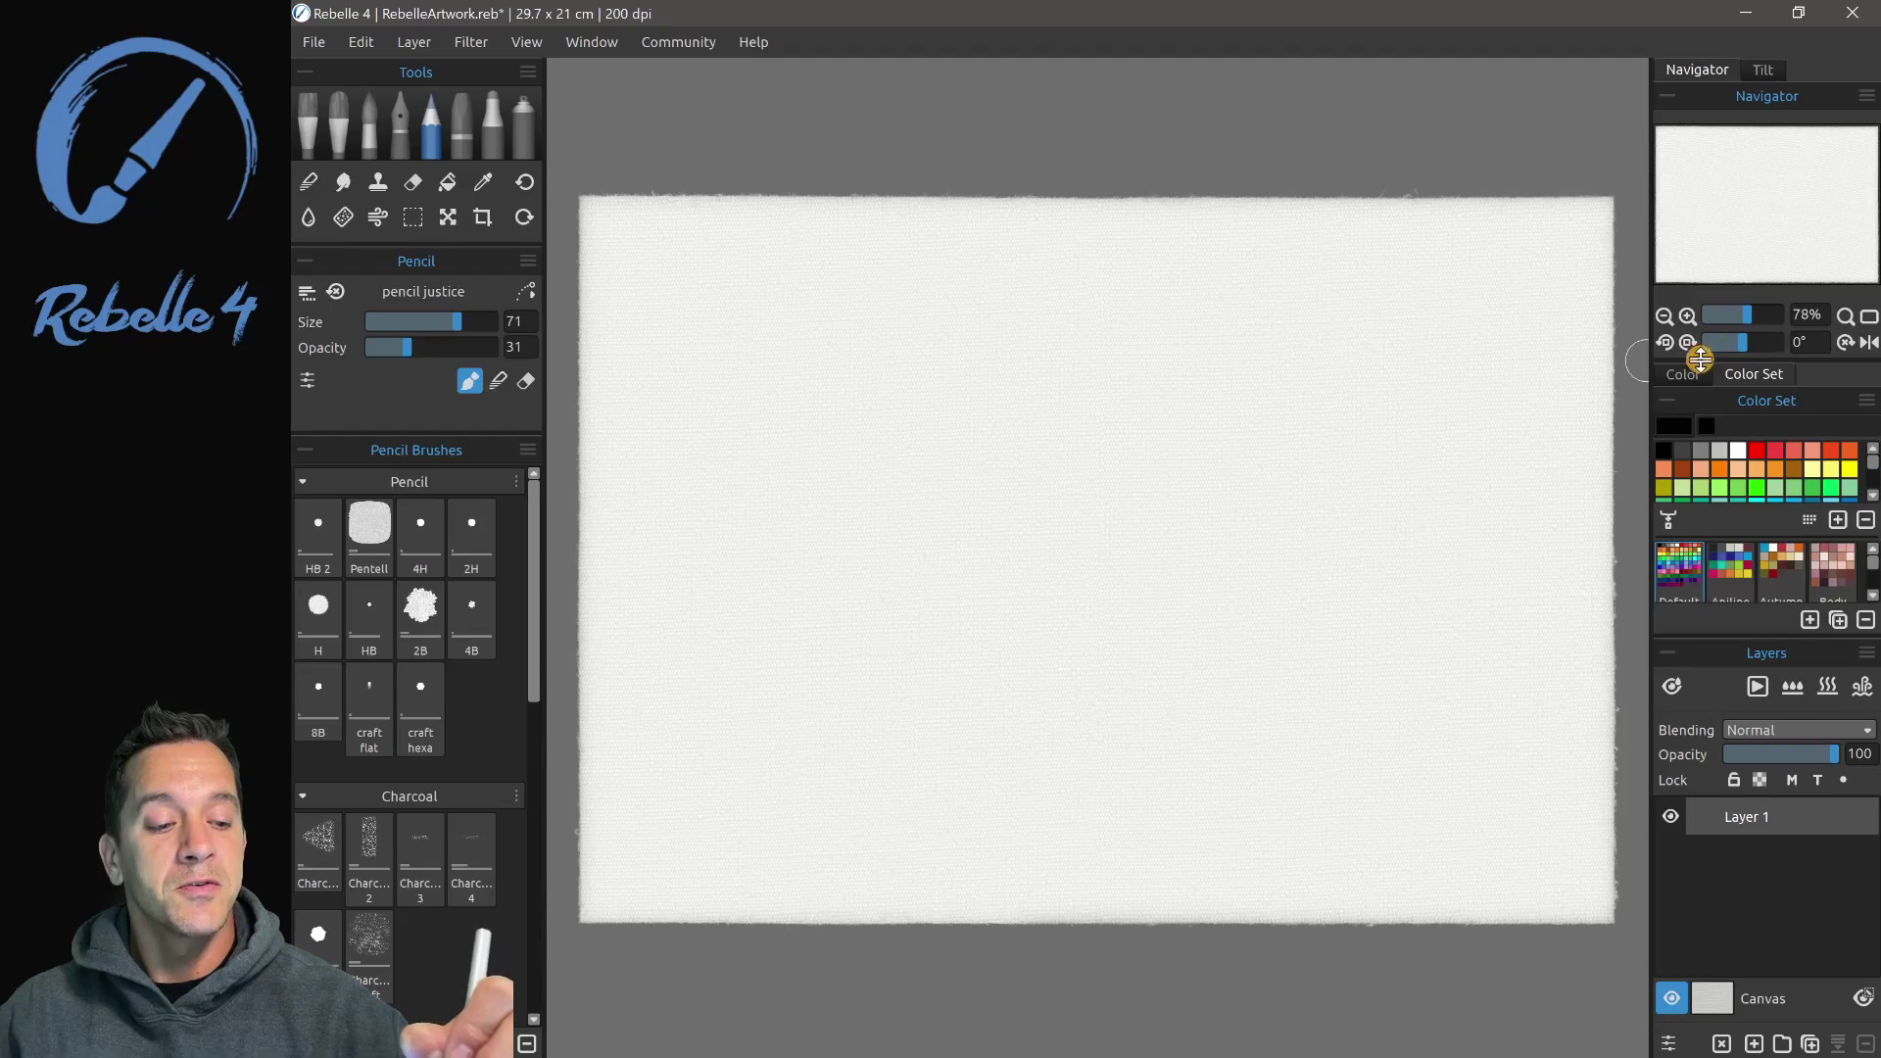
pyautogui.moveTo(1705, 358)
pyautogui.mouseDown()
pyautogui.moveTo(1712, 342)
pyautogui.moveTo(1716, 371)
pyautogui.moveTo(1716, 348)
pyautogui.mouseUp()
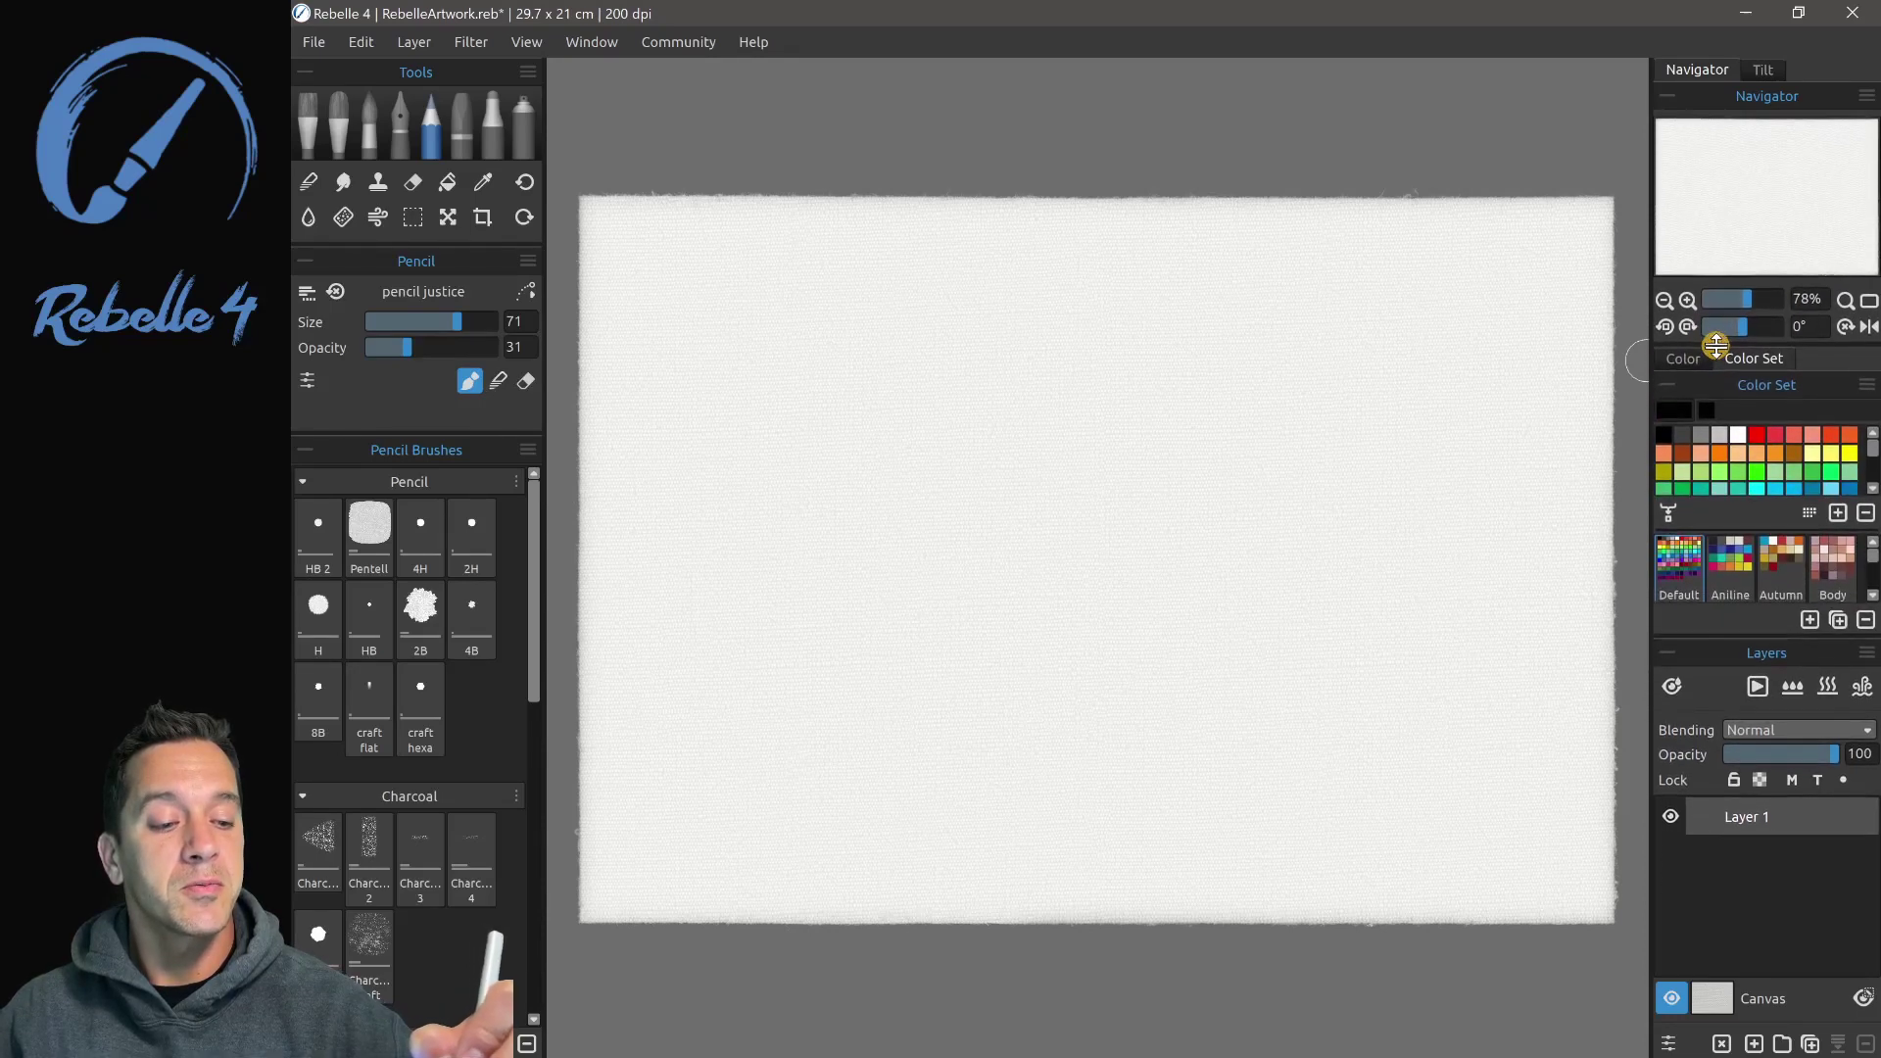
pyautogui.moveTo(1723, 533)
pyautogui.mouseDown()
pyautogui.moveTo(1720, 614)
pyautogui.moveTo(1721, 515)
pyautogui.mouseUp()
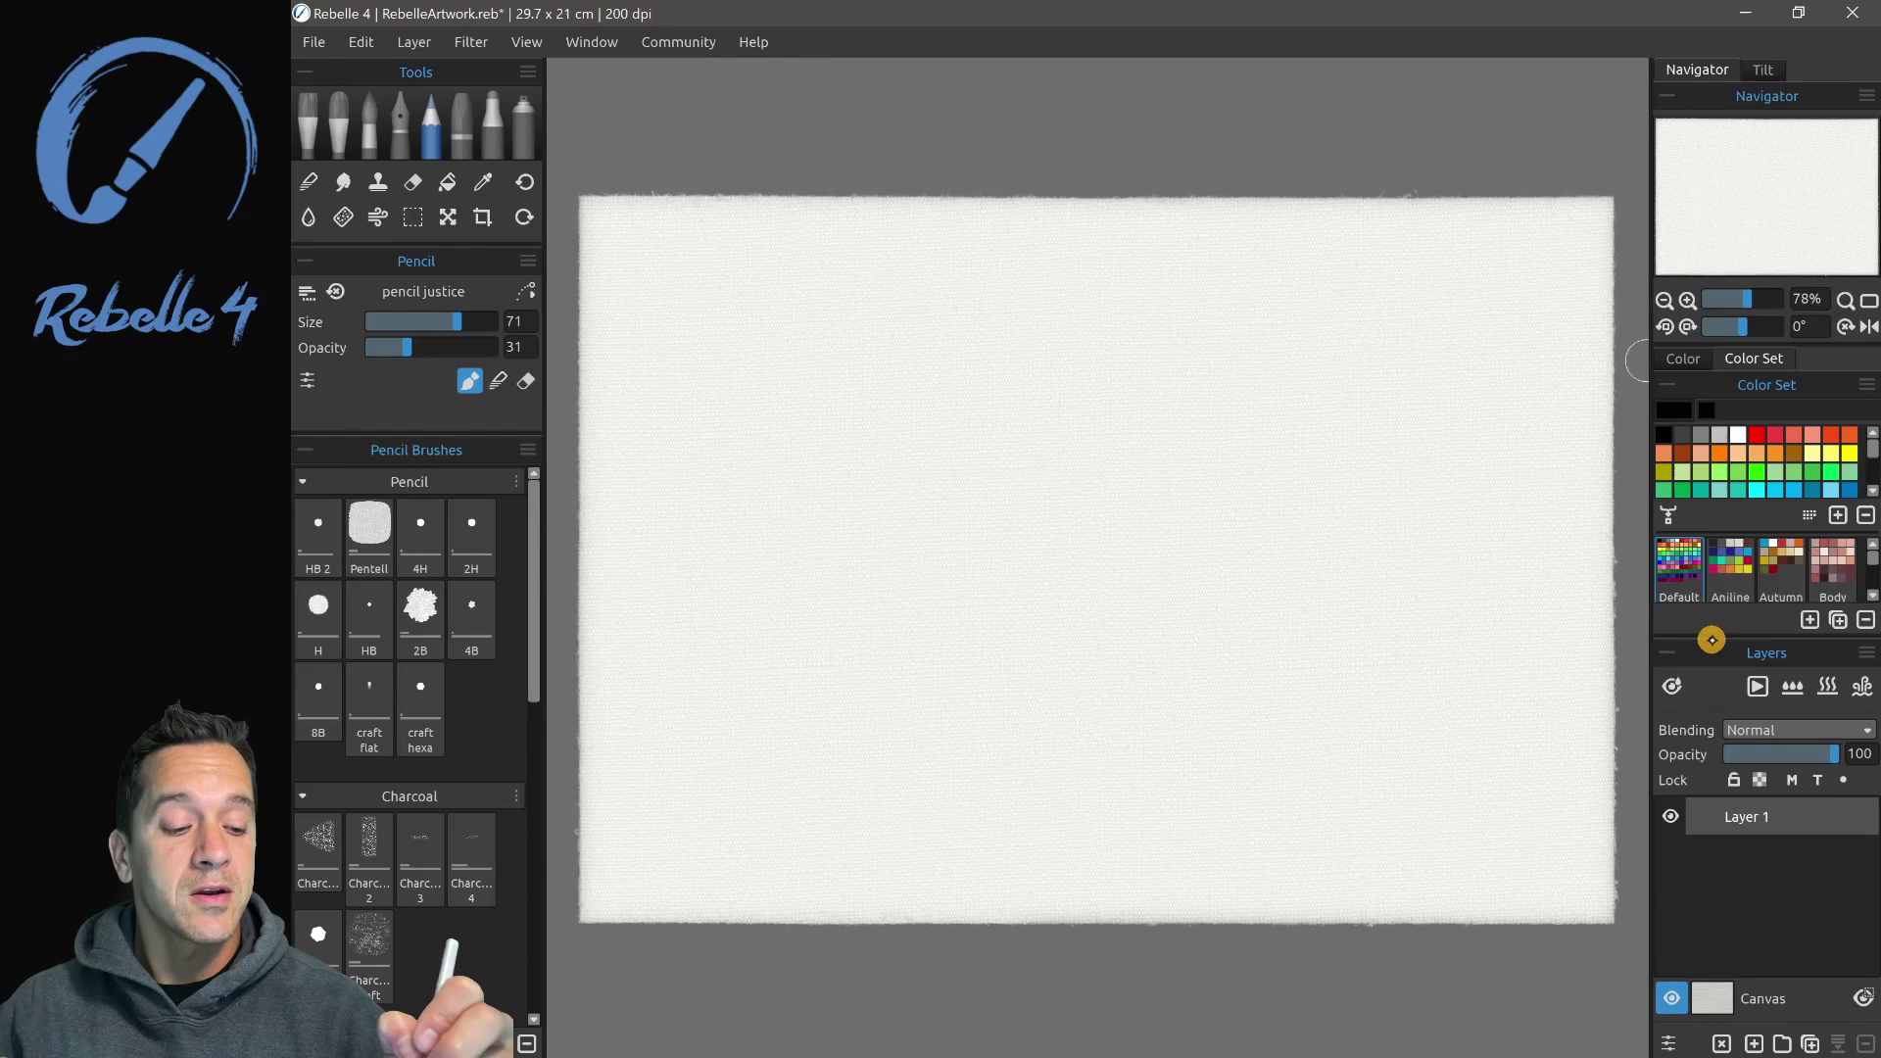
pyautogui.moveTo(1709, 634)
pyautogui.mouseDown()
pyautogui.moveTo(1759, 599)
pyautogui.moveTo(1759, 104)
pyautogui.moveTo(1773, 403)
pyautogui.moveTo(1582, 378)
pyautogui.moveTo(647, 373)
pyautogui.moveTo(432, 432)
pyautogui.moveTo(1255, 298)
pyautogui.moveTo(1758, 386)
pyautogui.moveTo(1776, 415)
pyautogui.mouseUp()
# Open Preferences with Ctrl+K, try the Interface Scale slider, then close without saving
pyautogui.hotkey('ctrl', 'k')
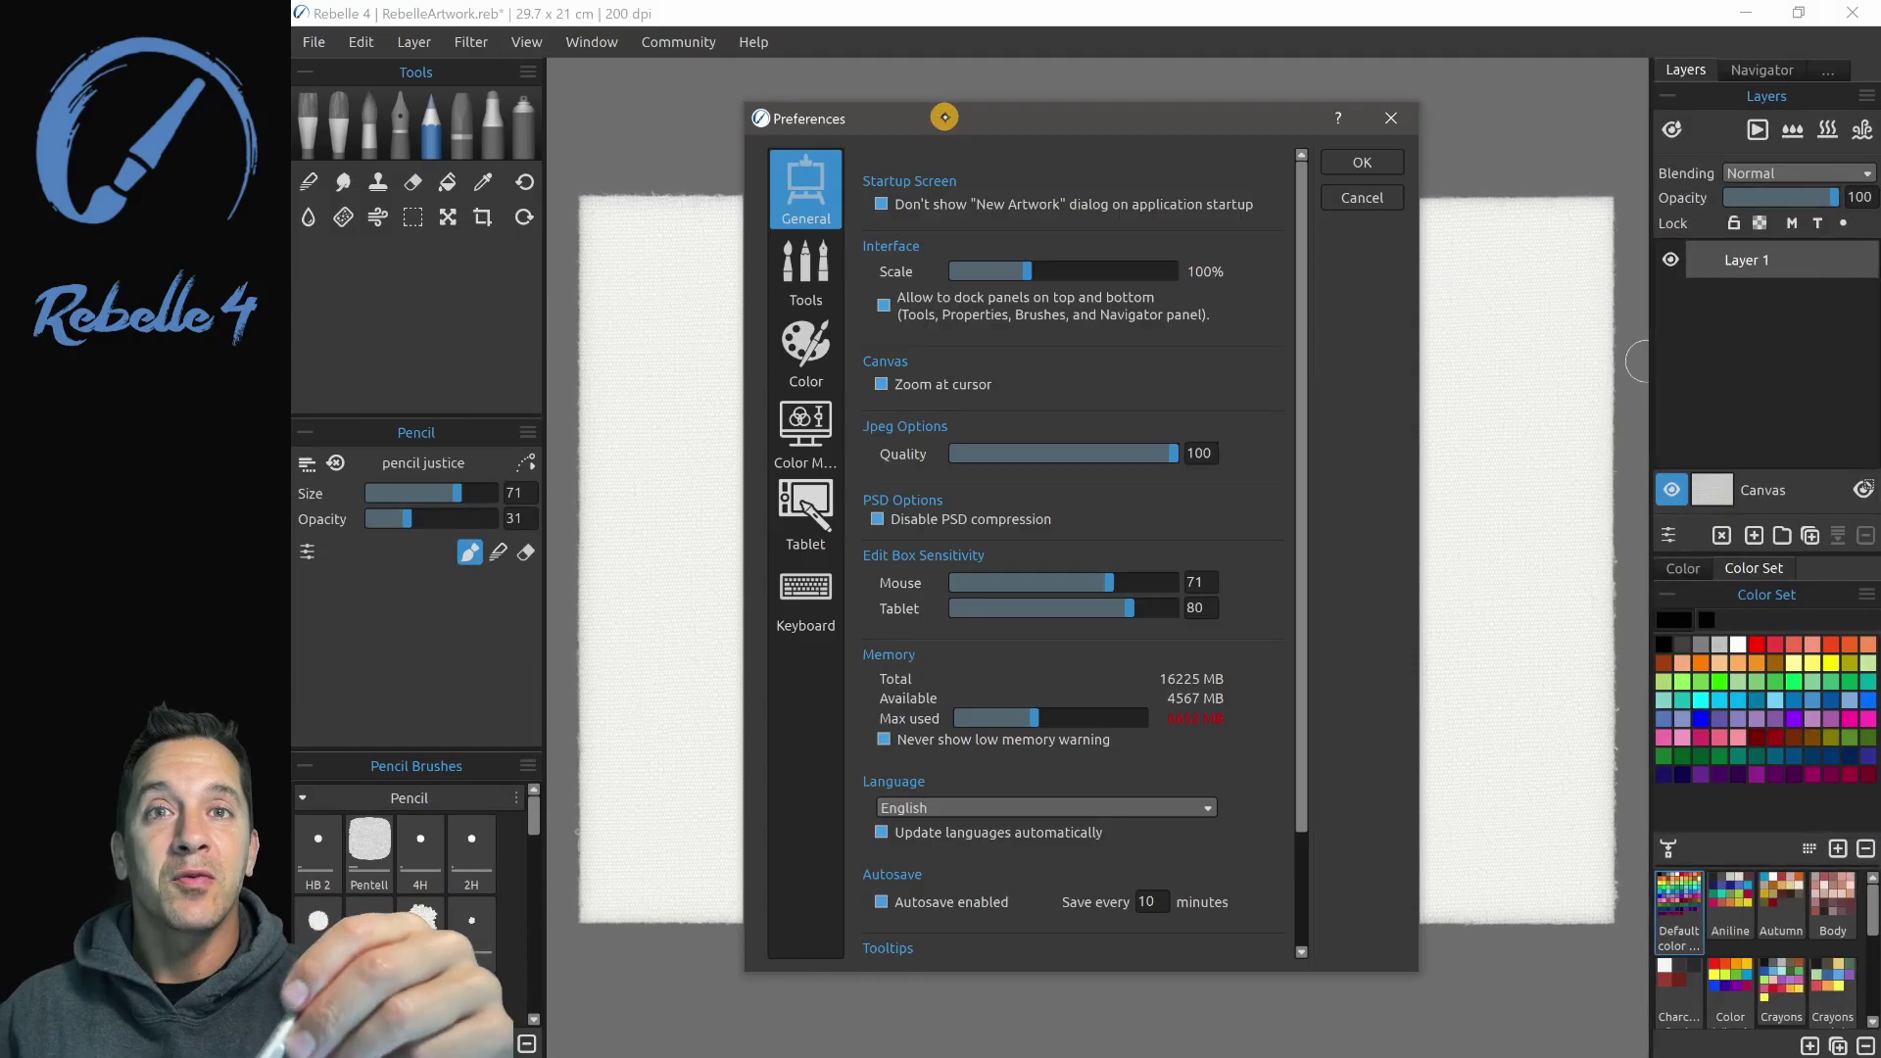
pyautogui.moveTo(1025, 271)
pyautogui.mouseDown()
pyautogui.moveTo(1126, 271)
pyautogui.moveTo(1025, 270)
pyautogui.mouseUp()
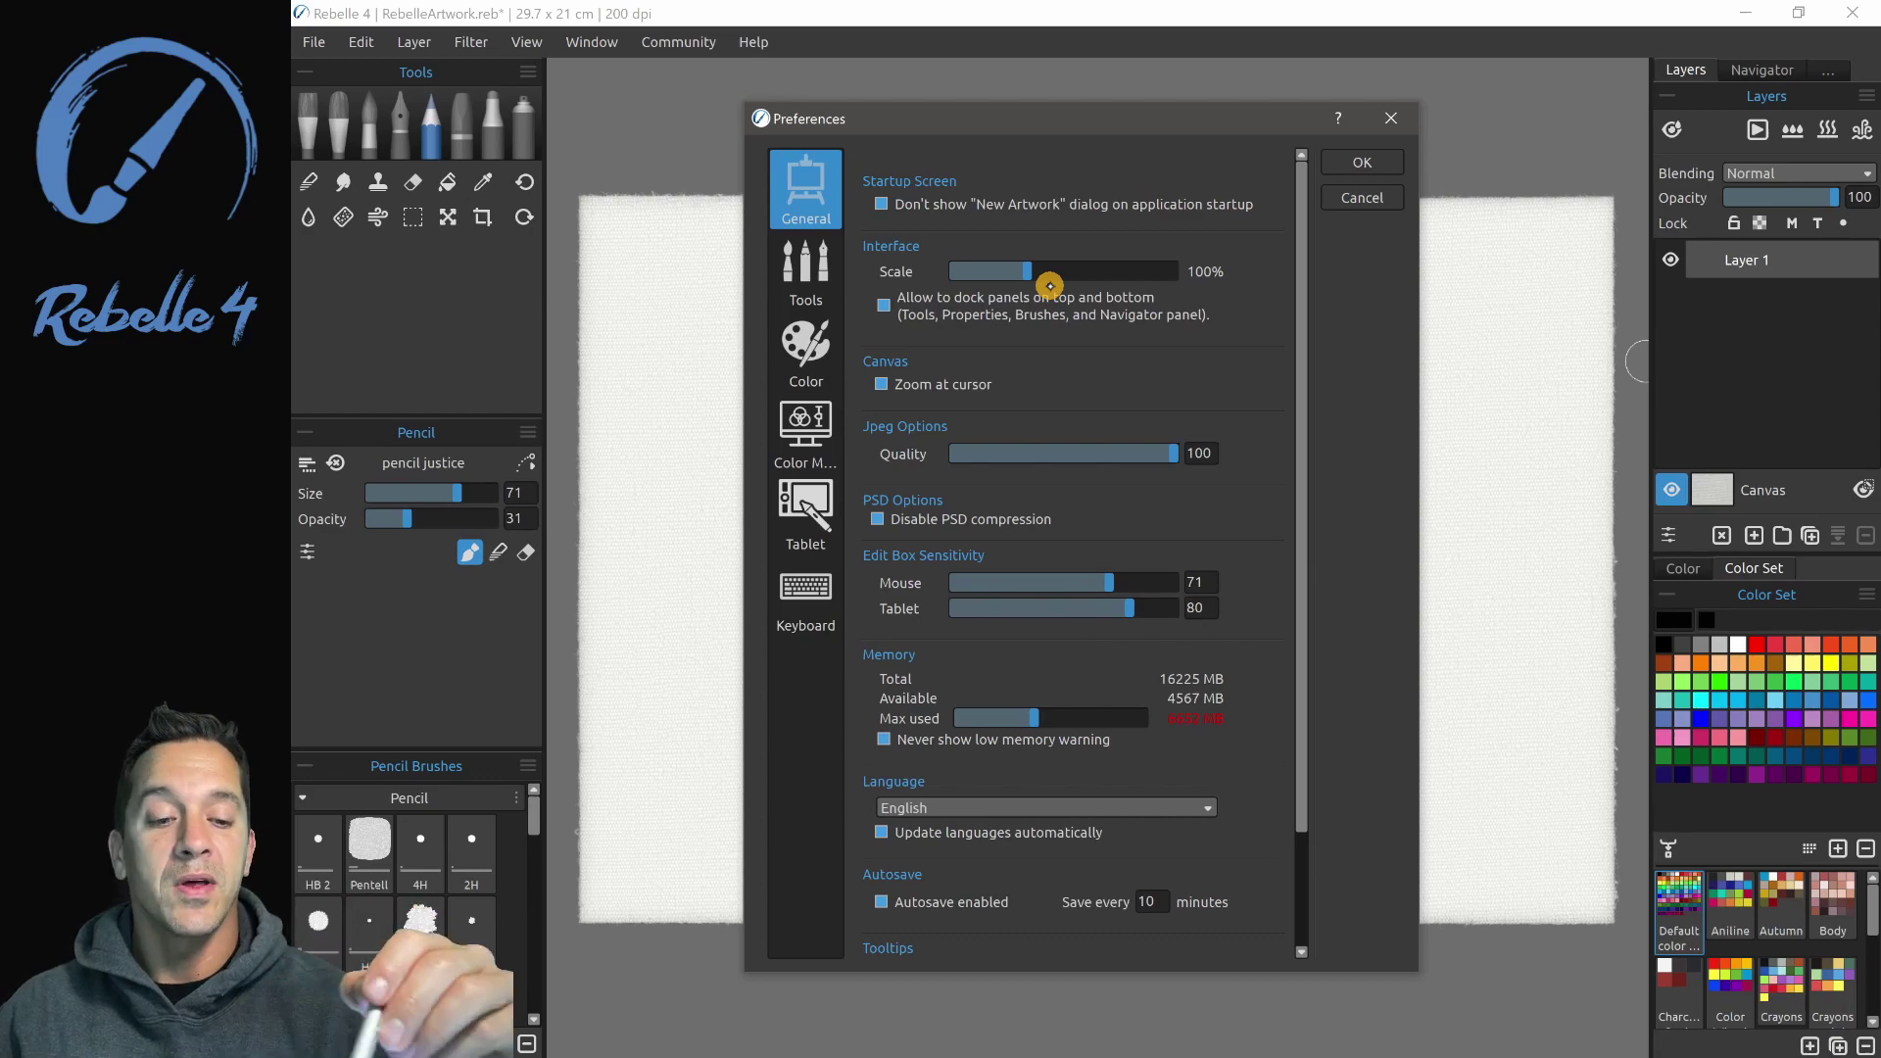
pyautogui.click(1391, 118)
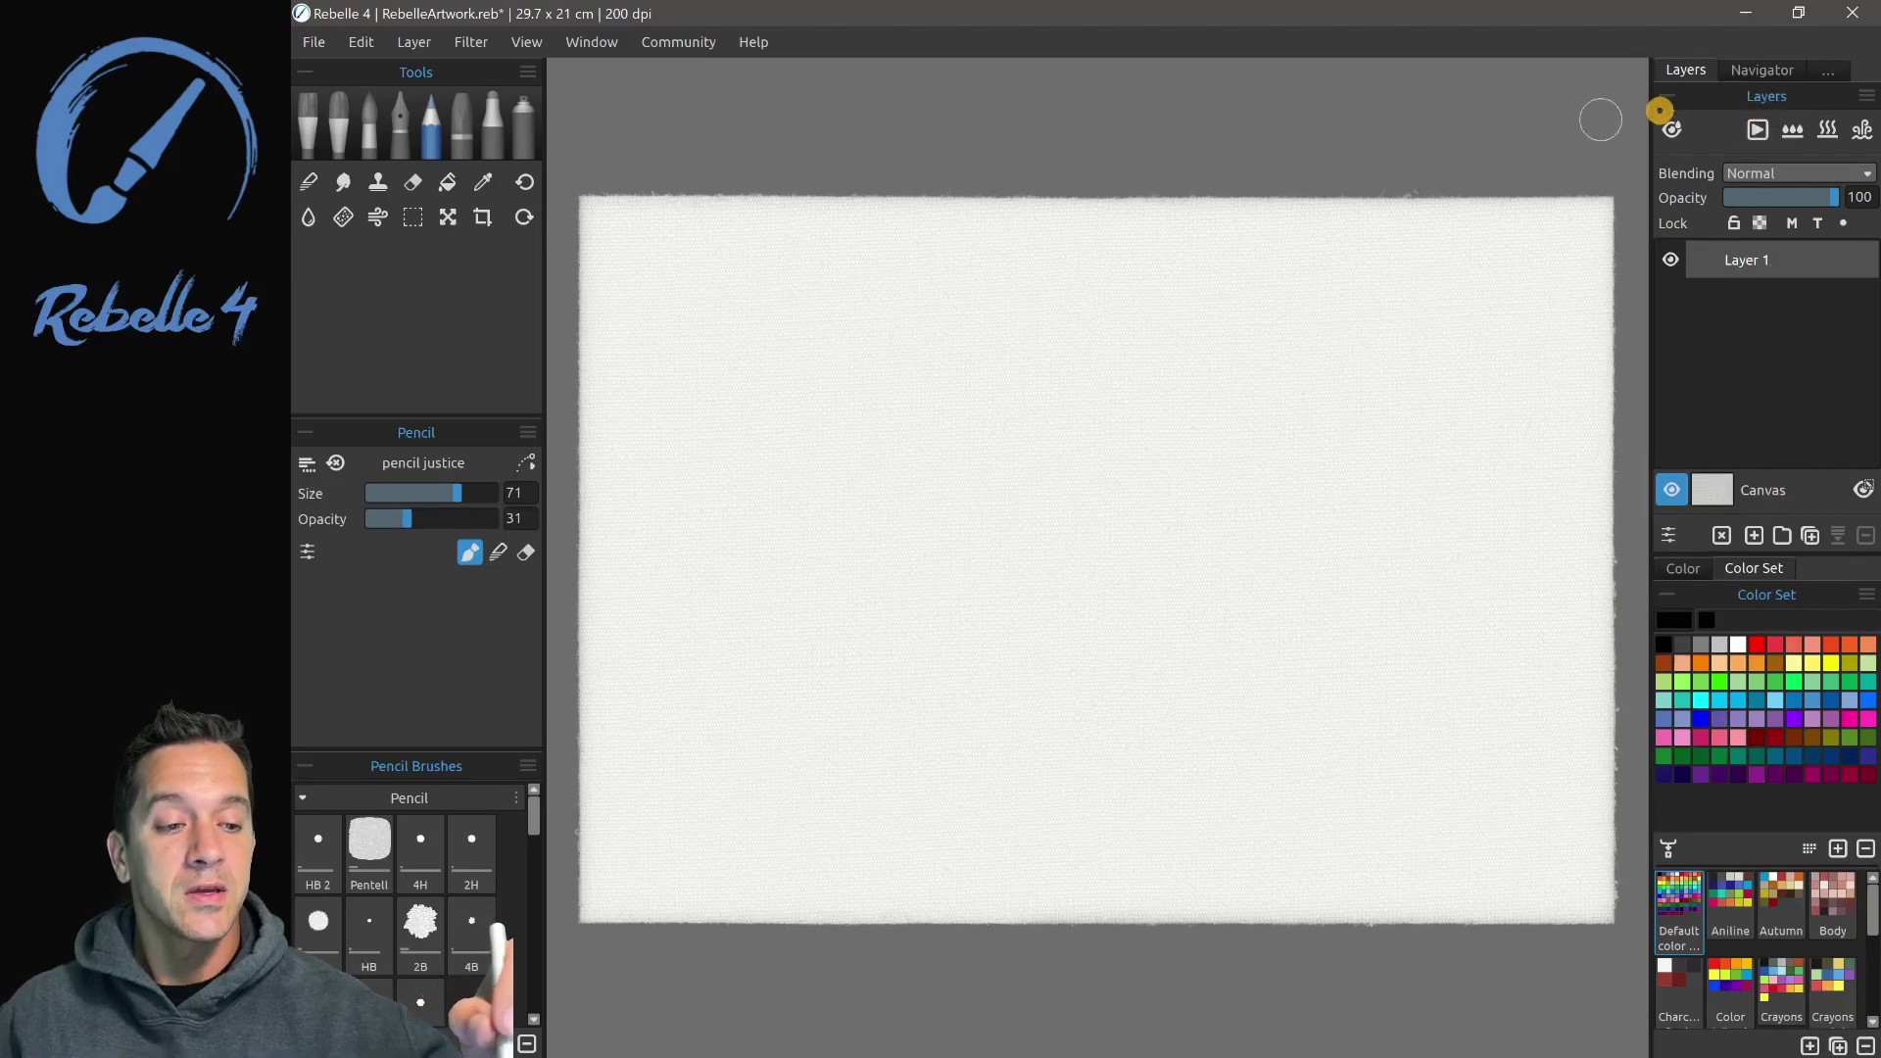
# Dock the Pencil Brushes panel across the top, then pull it back out
pyautogui.moveTo(412, 770)
pyautogui.mouseDown()
pyautogui.moveTo(747, 344)
pyautogui.moveTo(932, 60)
pyautogui.mouseUp()
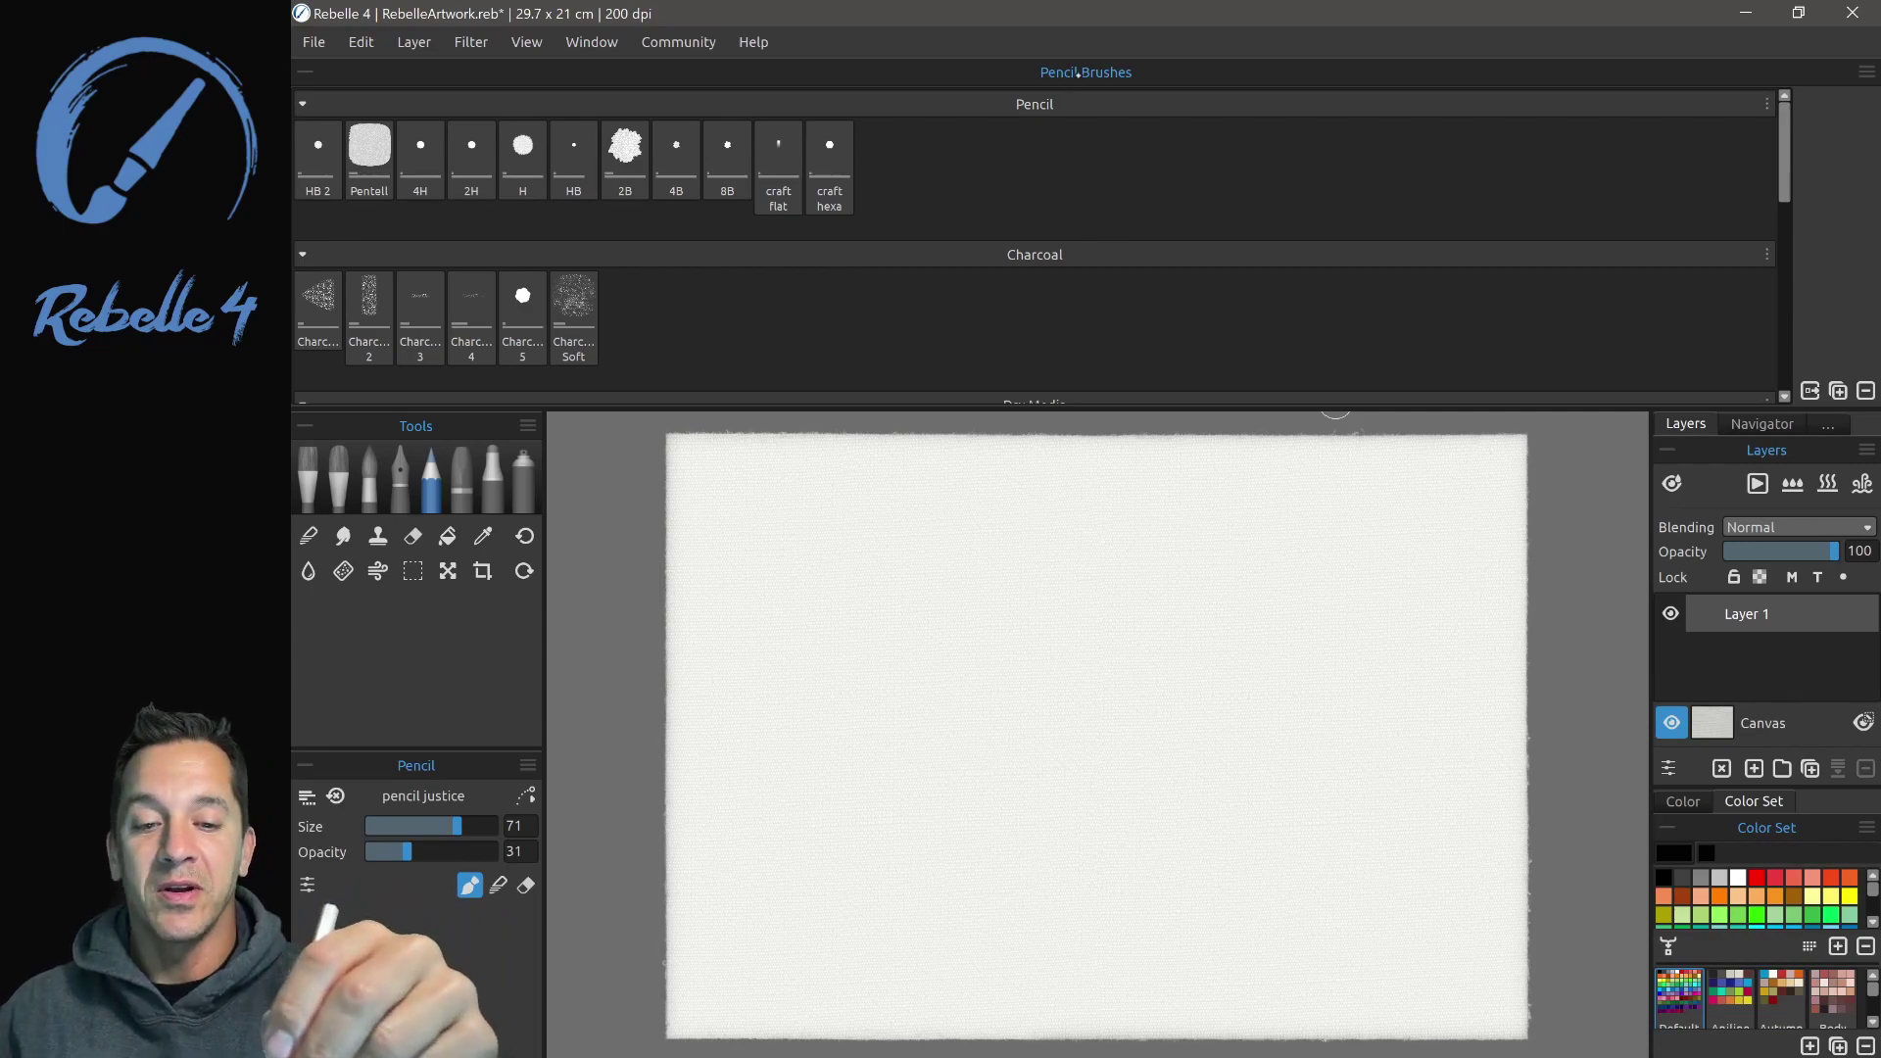
pyautogui.moveTo(1078, 73); pyautogui.dragTo(864, 362)
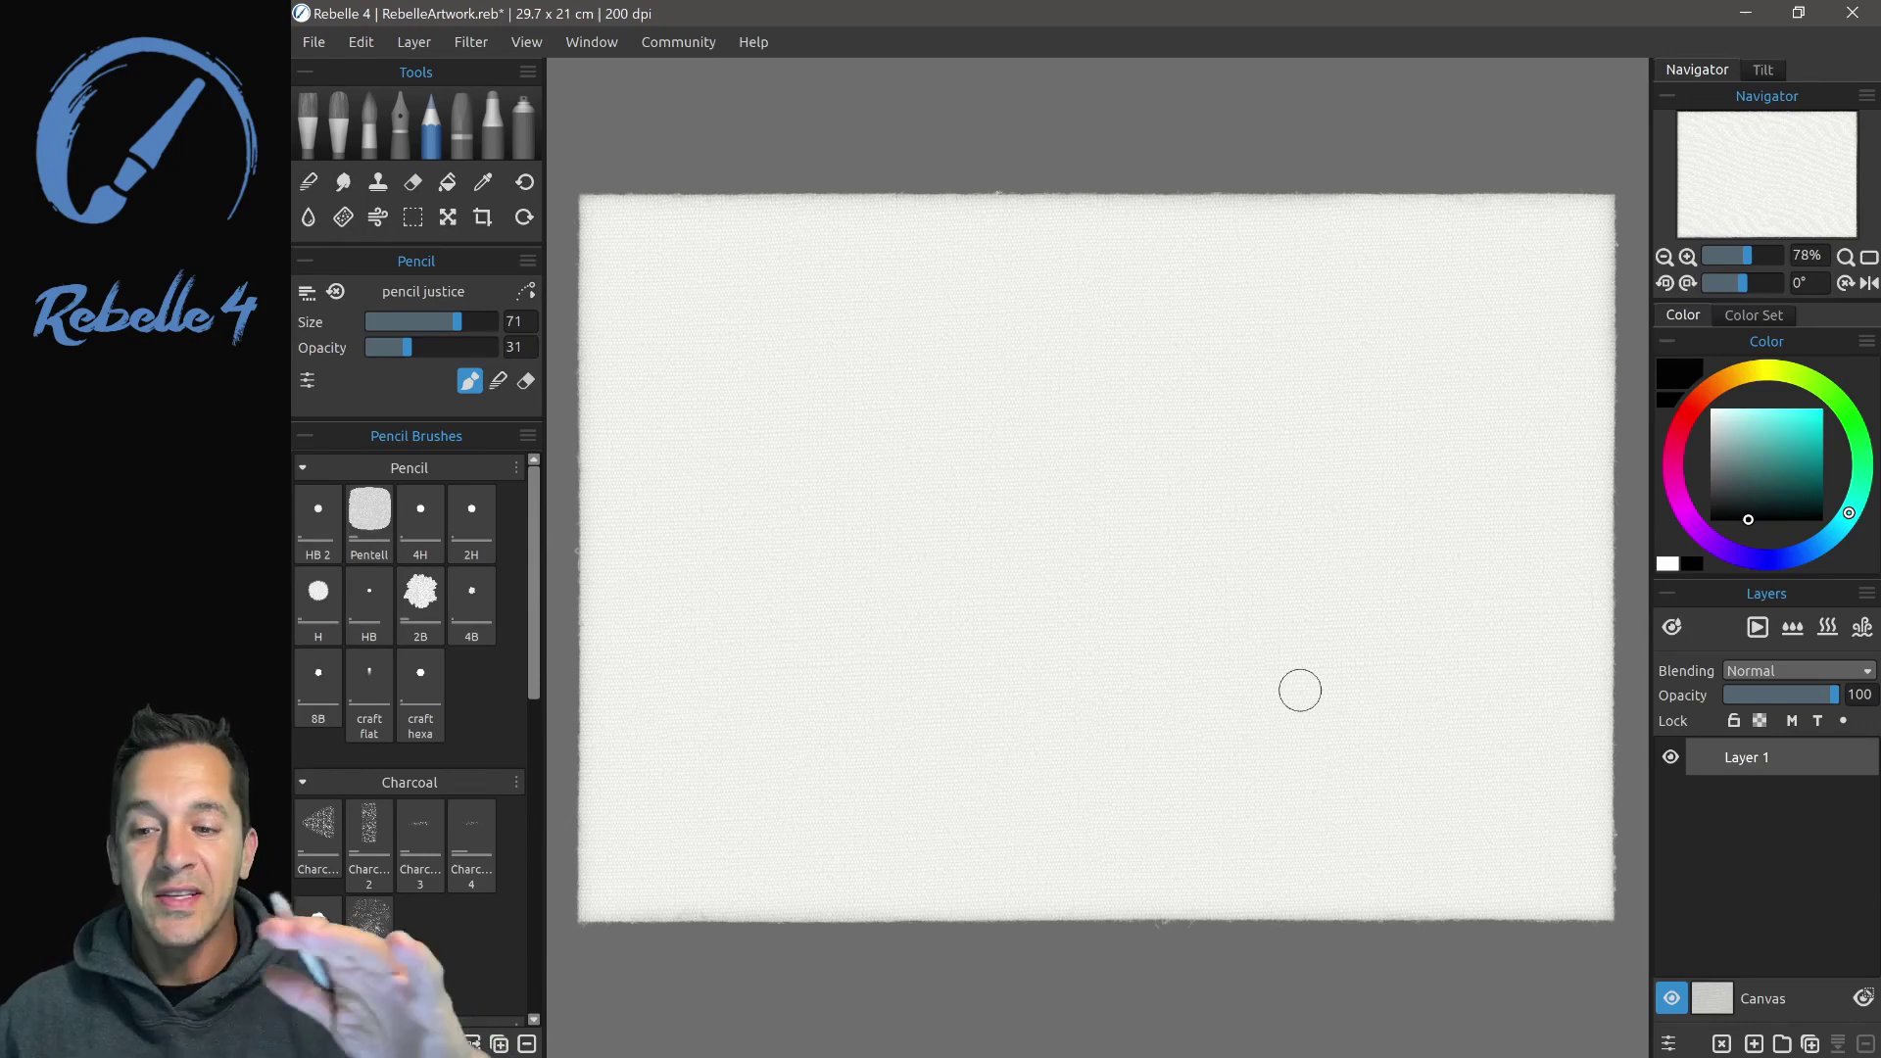
# Close the Tools and Navigator panels
pyautogui.moveTo(534, 77); pyautogui.dragTo(570, 95)
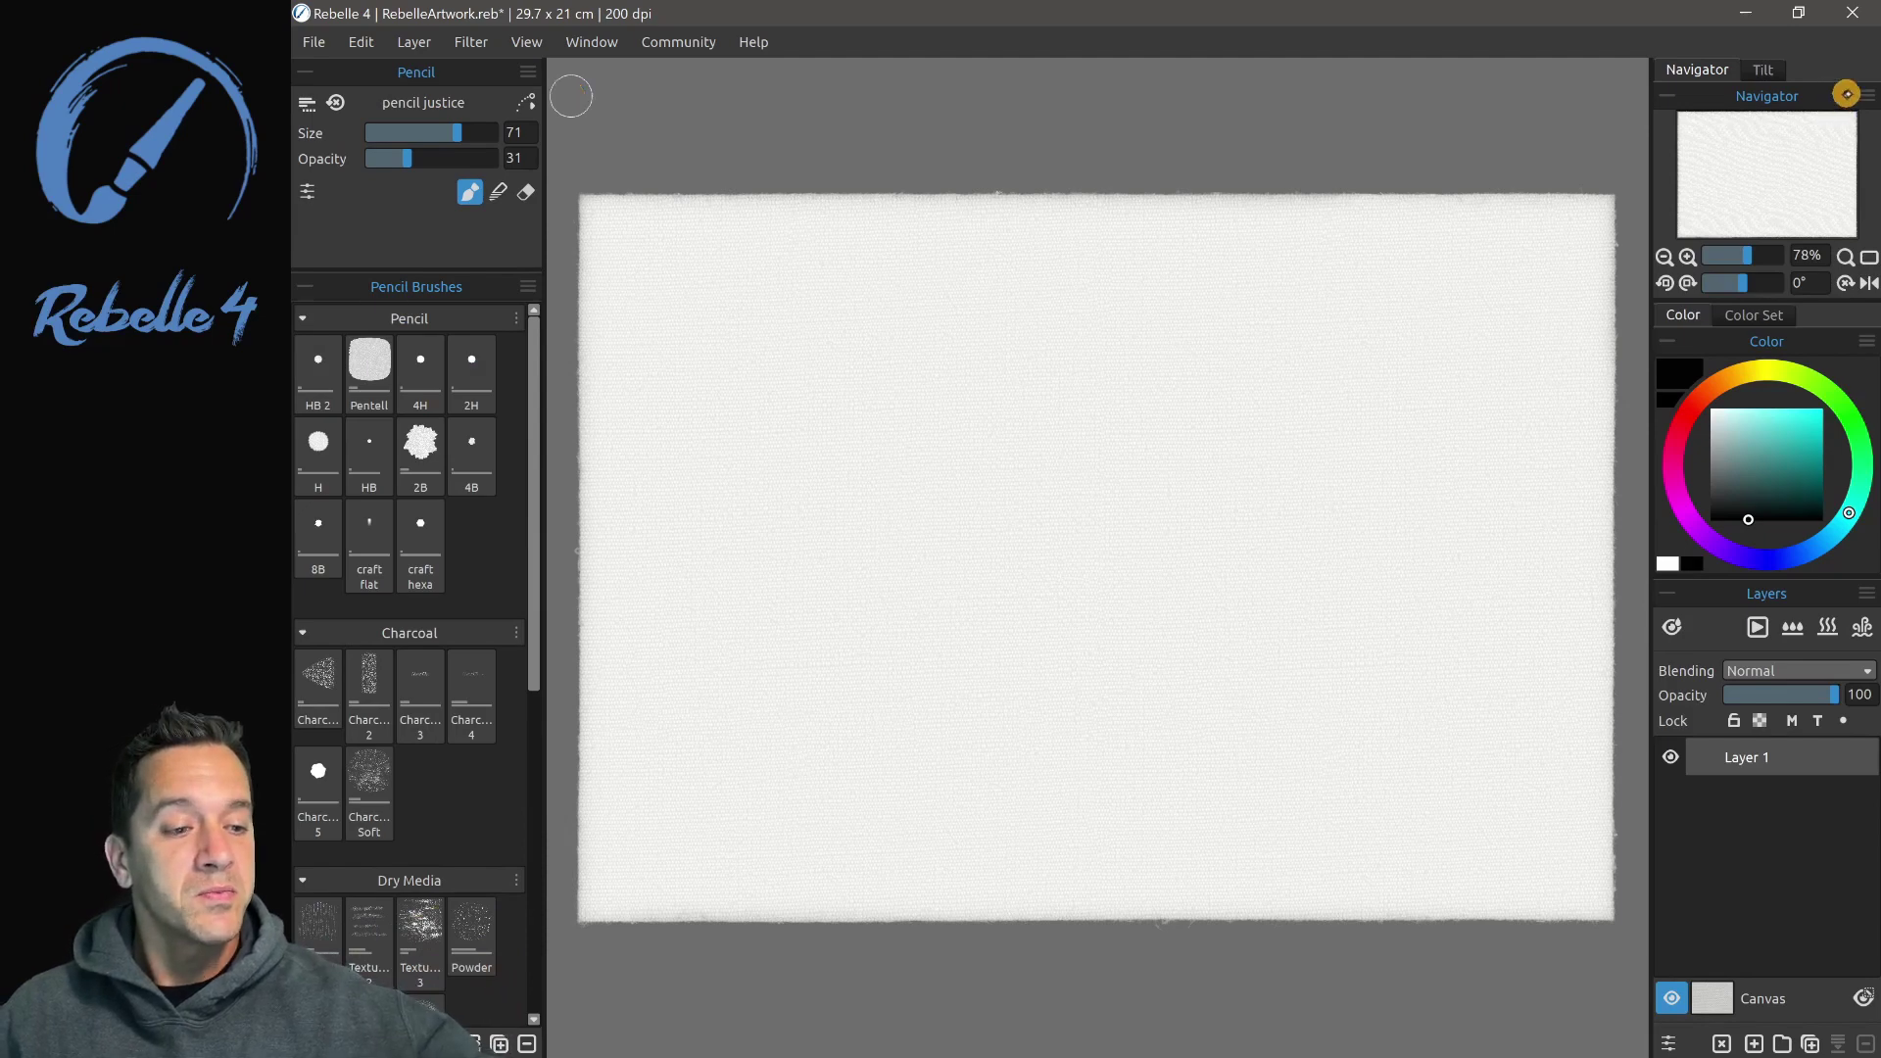
pyautogui.click(1866, 95)
pyautogui.click(1825, 154)
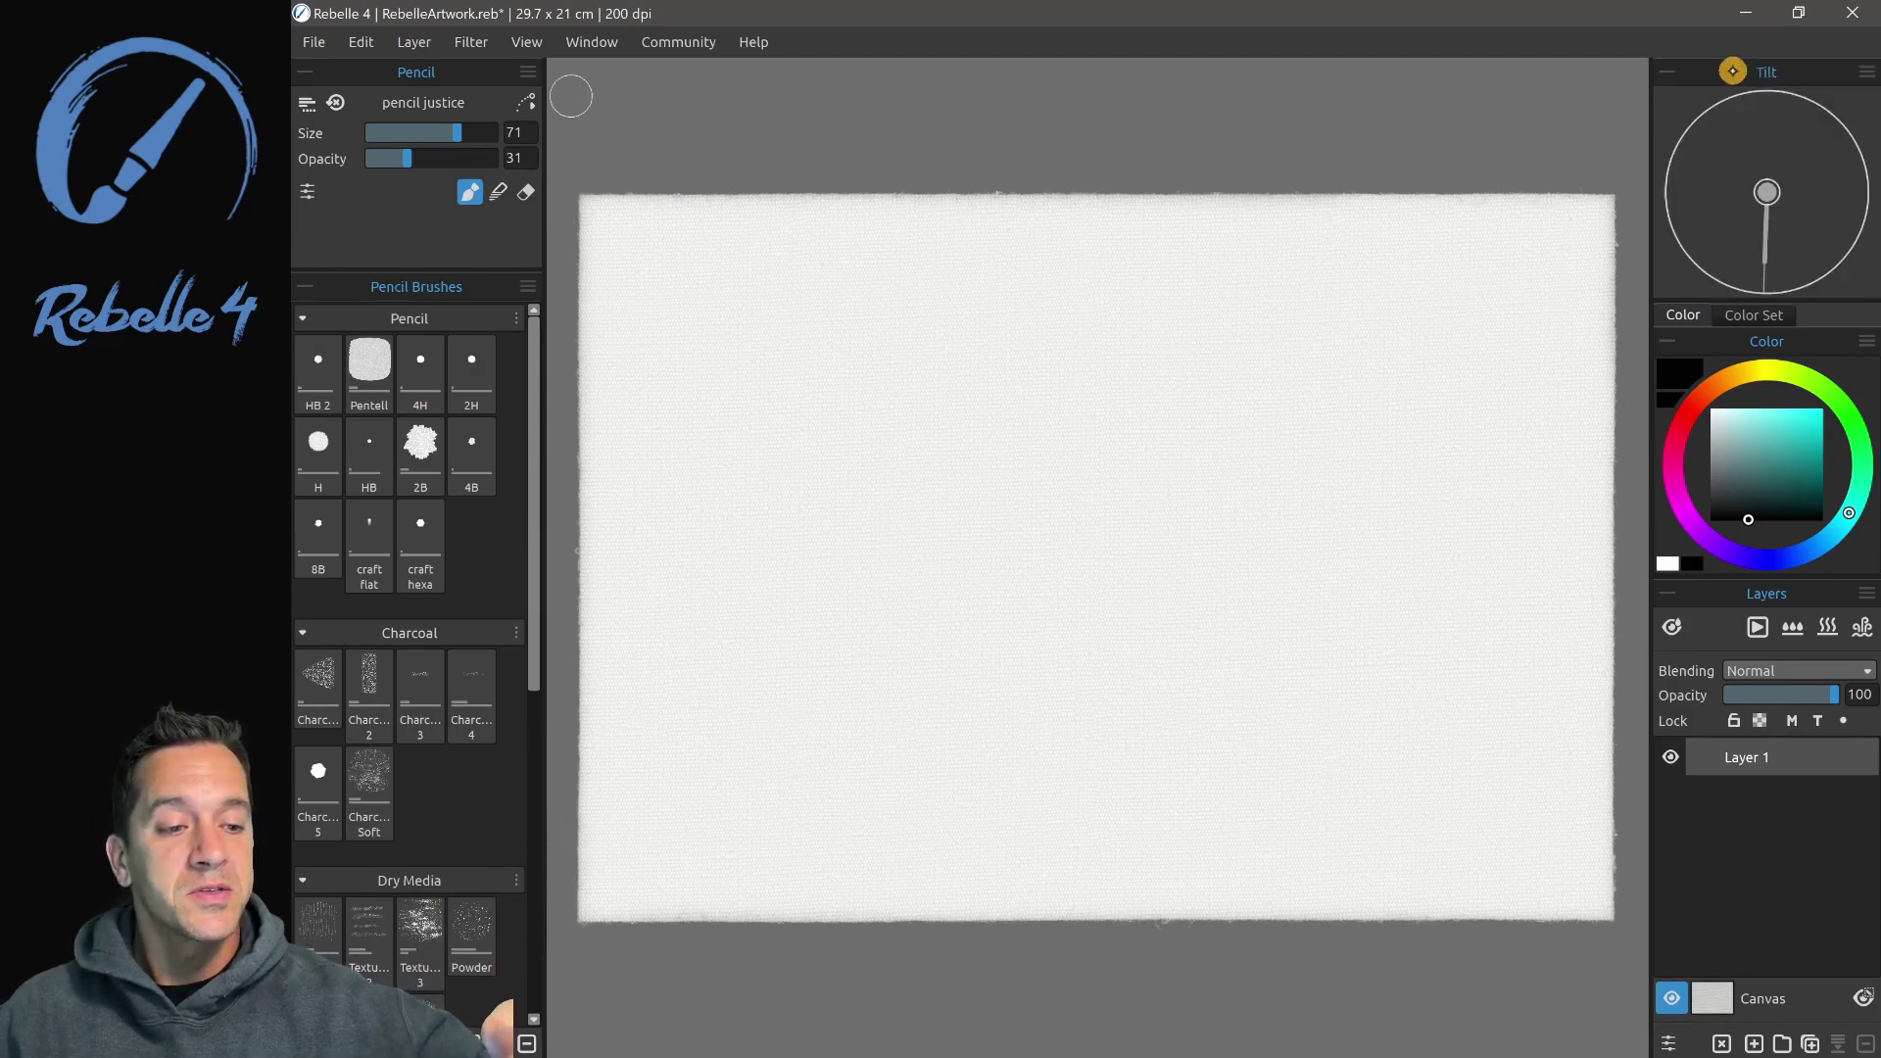
# Float the Tilt, Layers and Color panels over the canvas
pyautogui.moveTo(1729, 68); pyautogui.dragTo(995, 129)
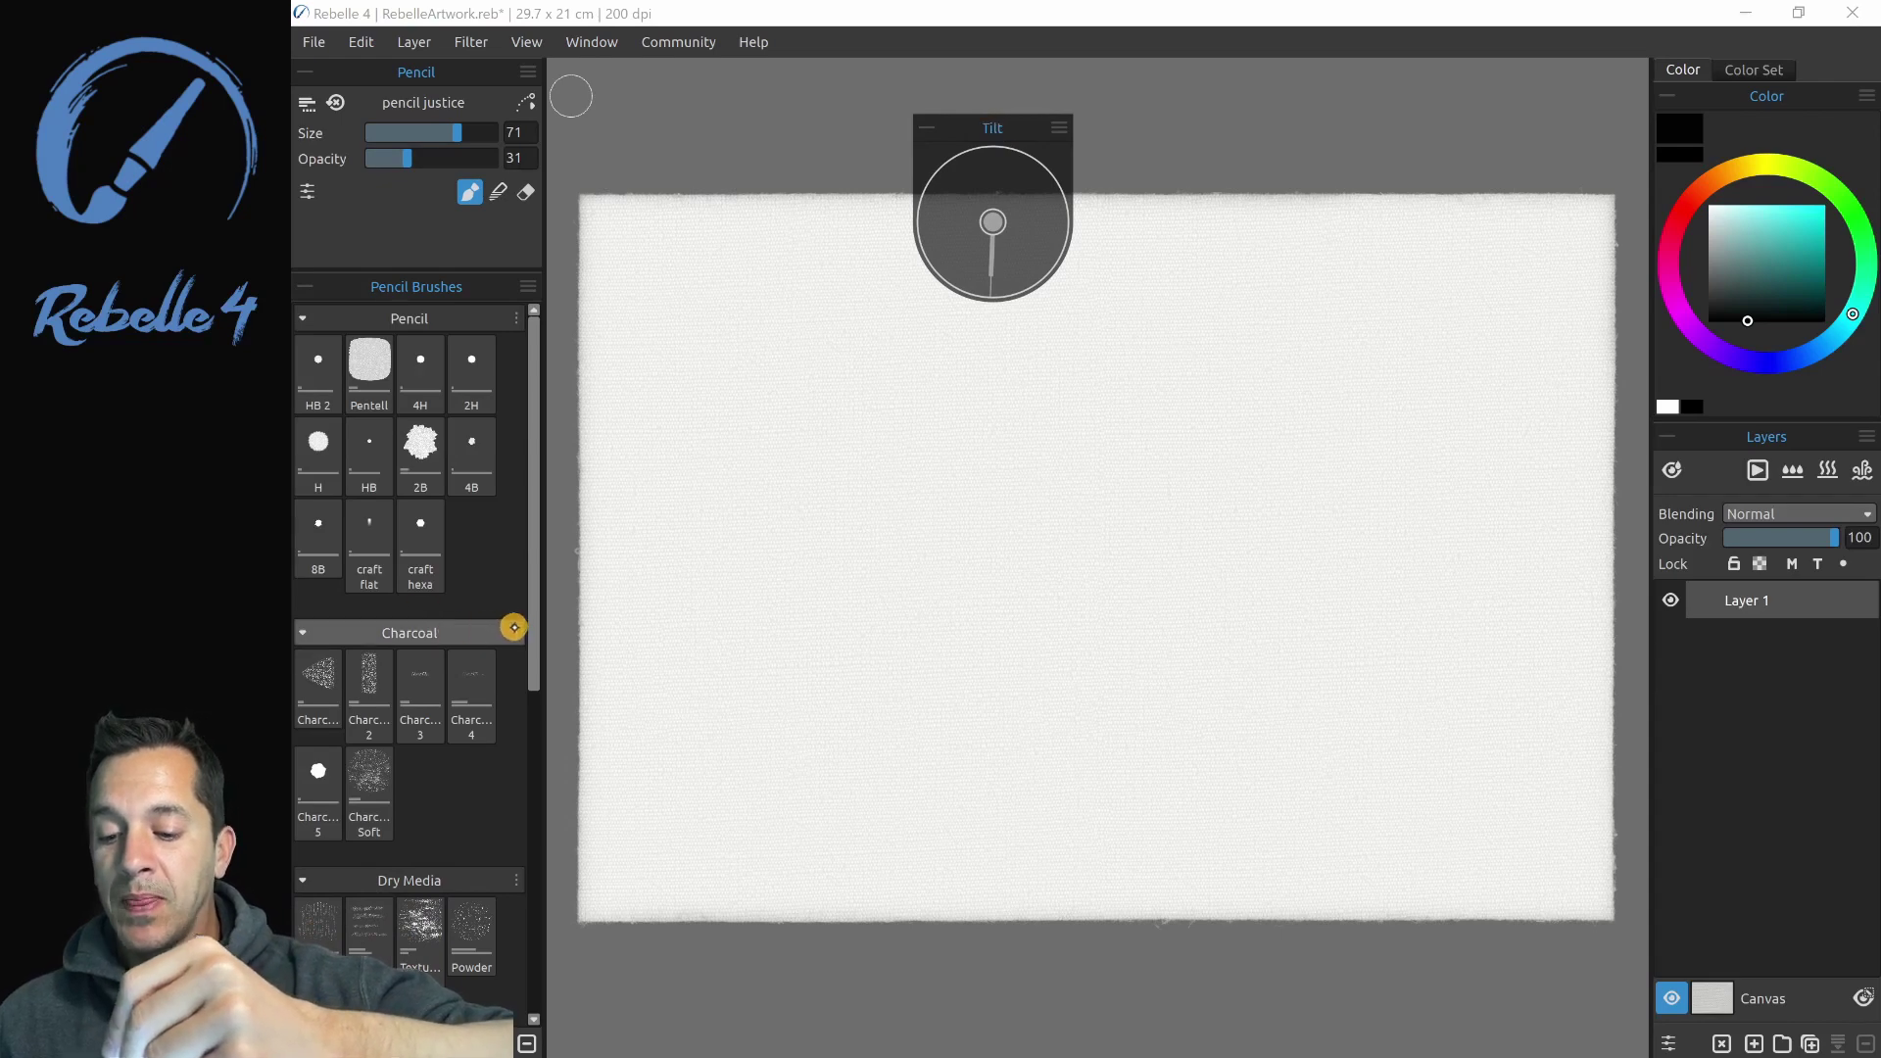
pyautogui.moveTo(1787, 438); pyautogui.dragTo(1172, 381)
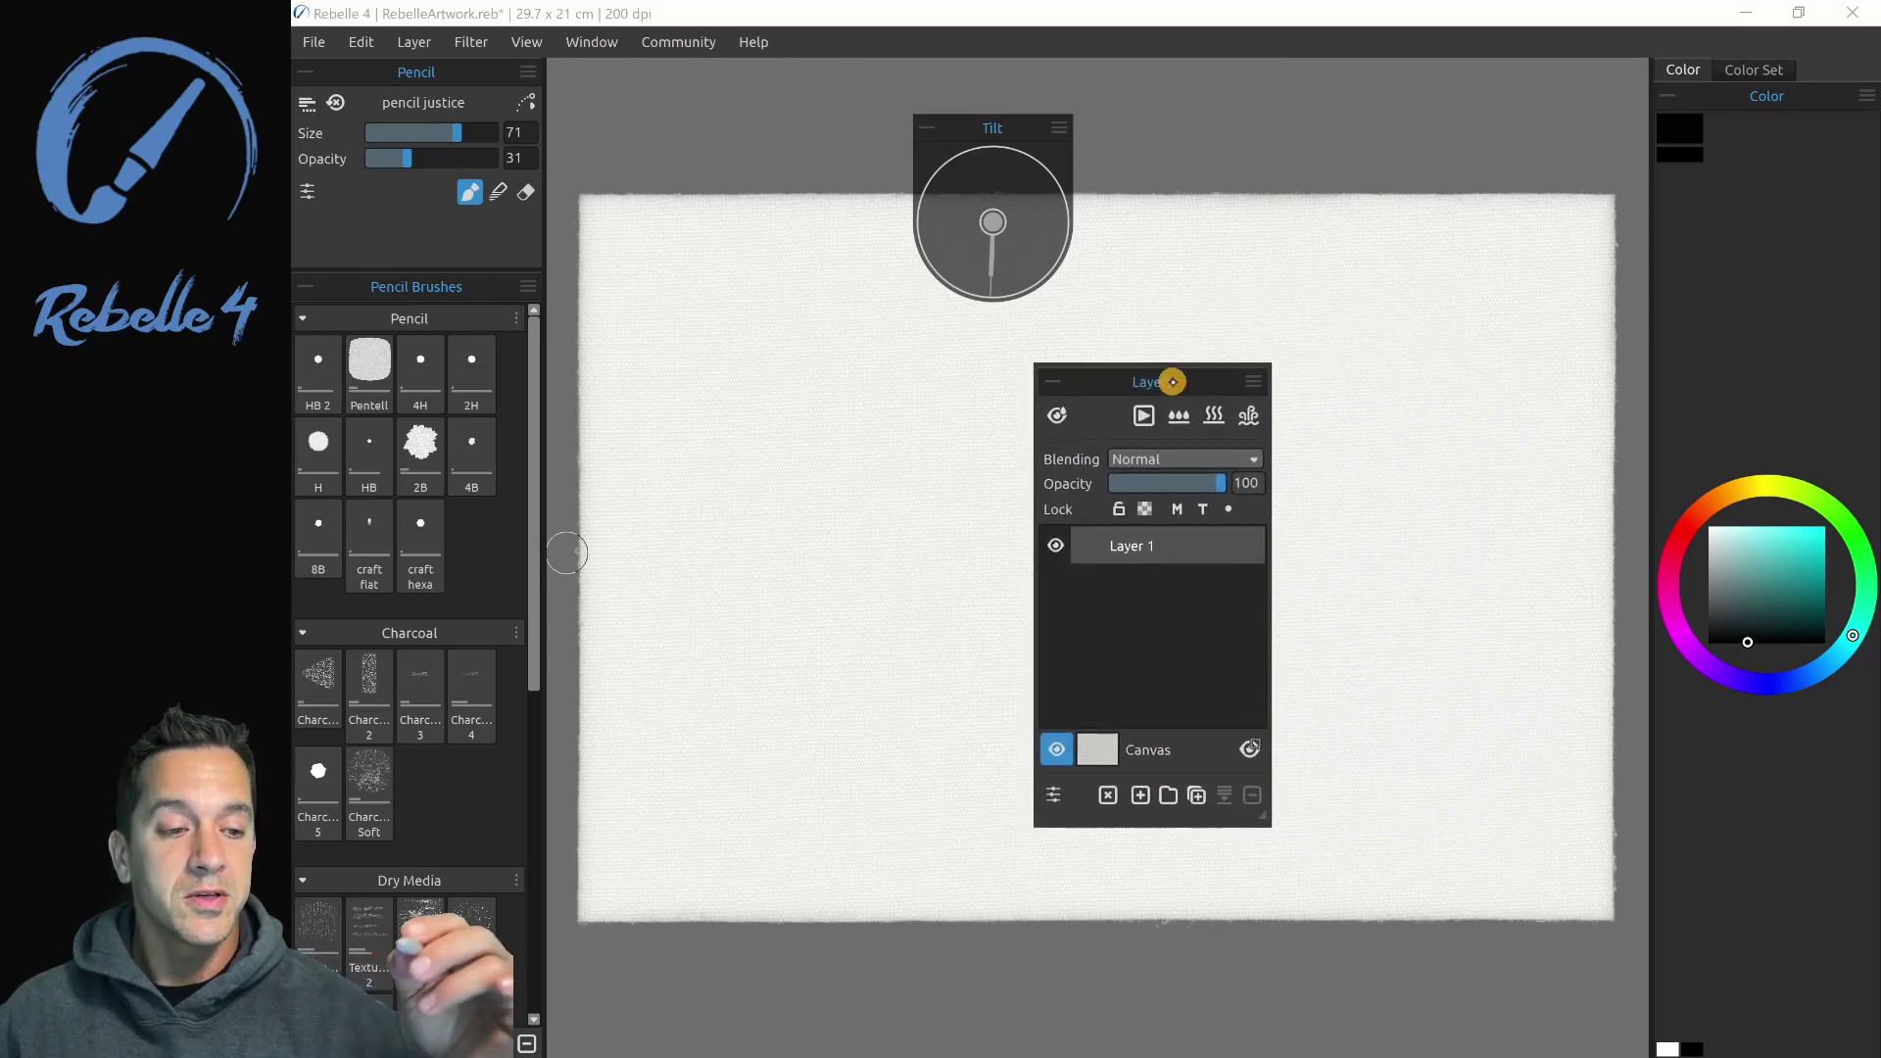
pyautogui.moveTo(1795, 94); pyautogui.dragTo(1458, 236)
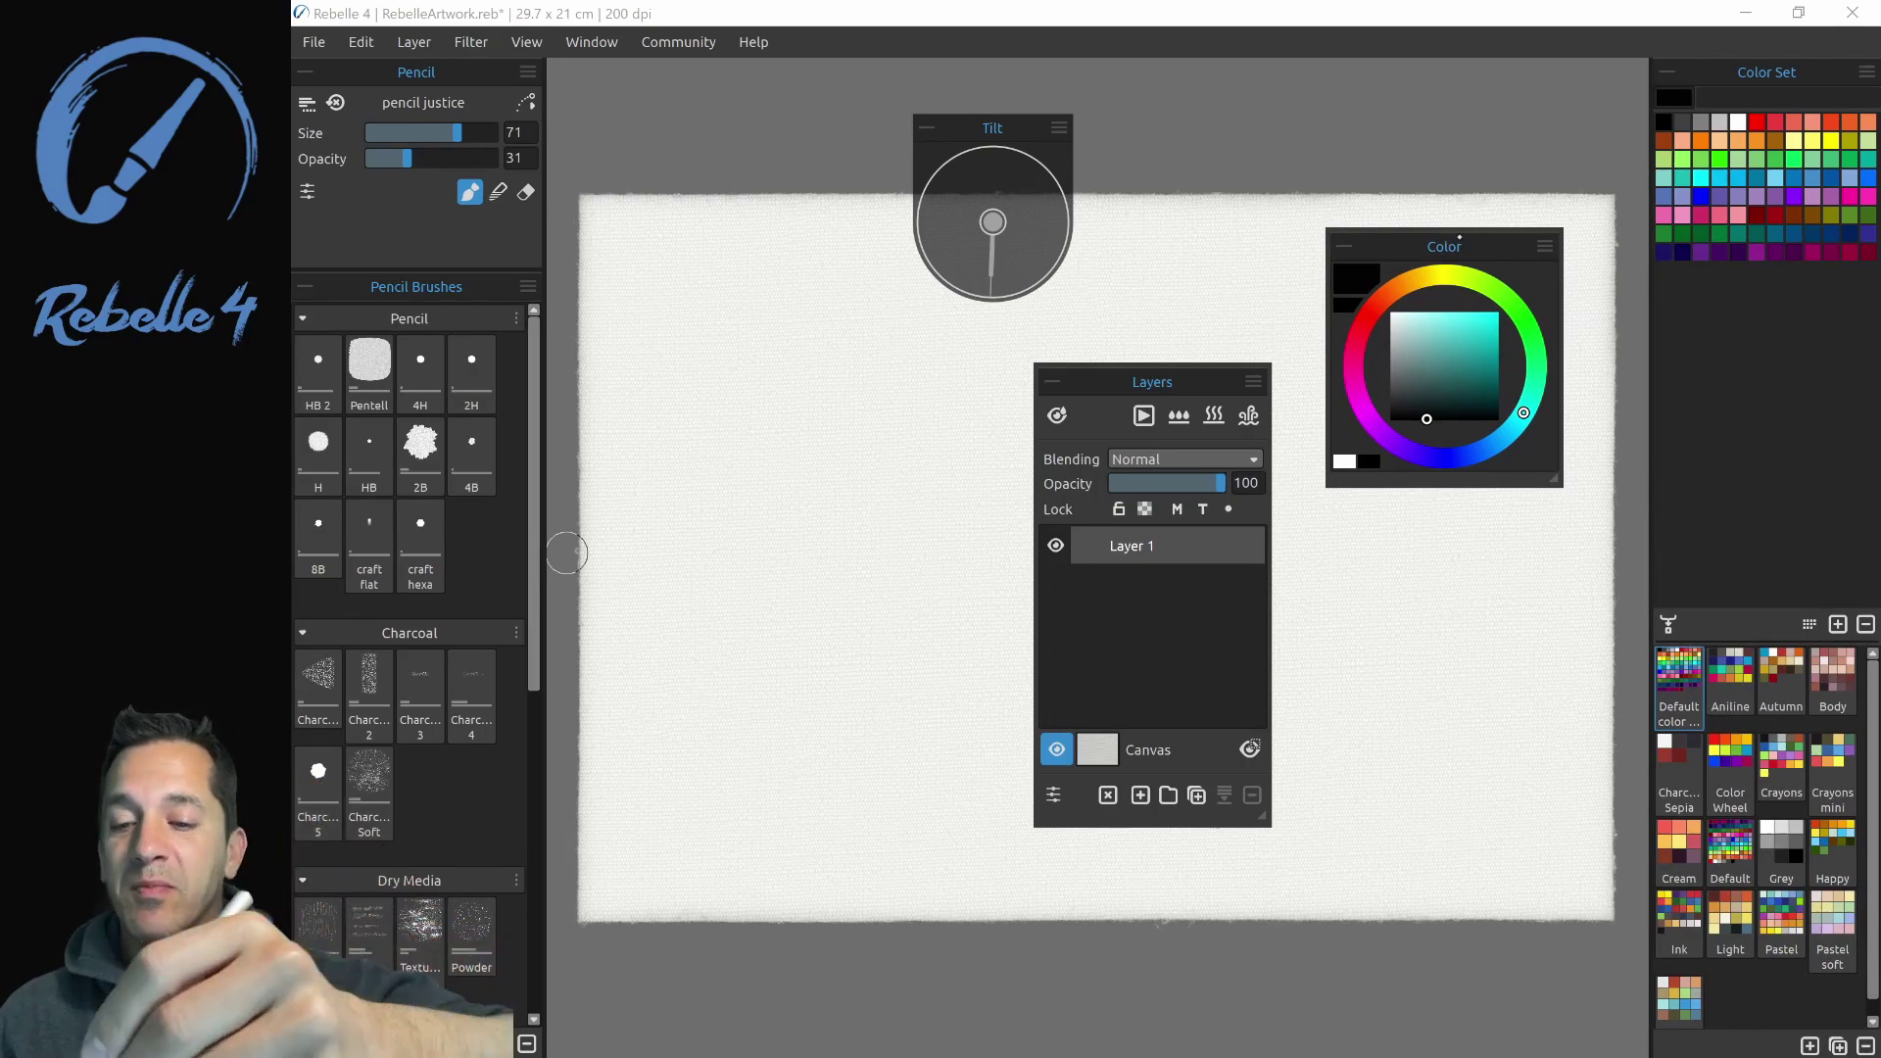
# Start saving the current panel layout to a file, then cancel
pyautogui.click(592, 41)
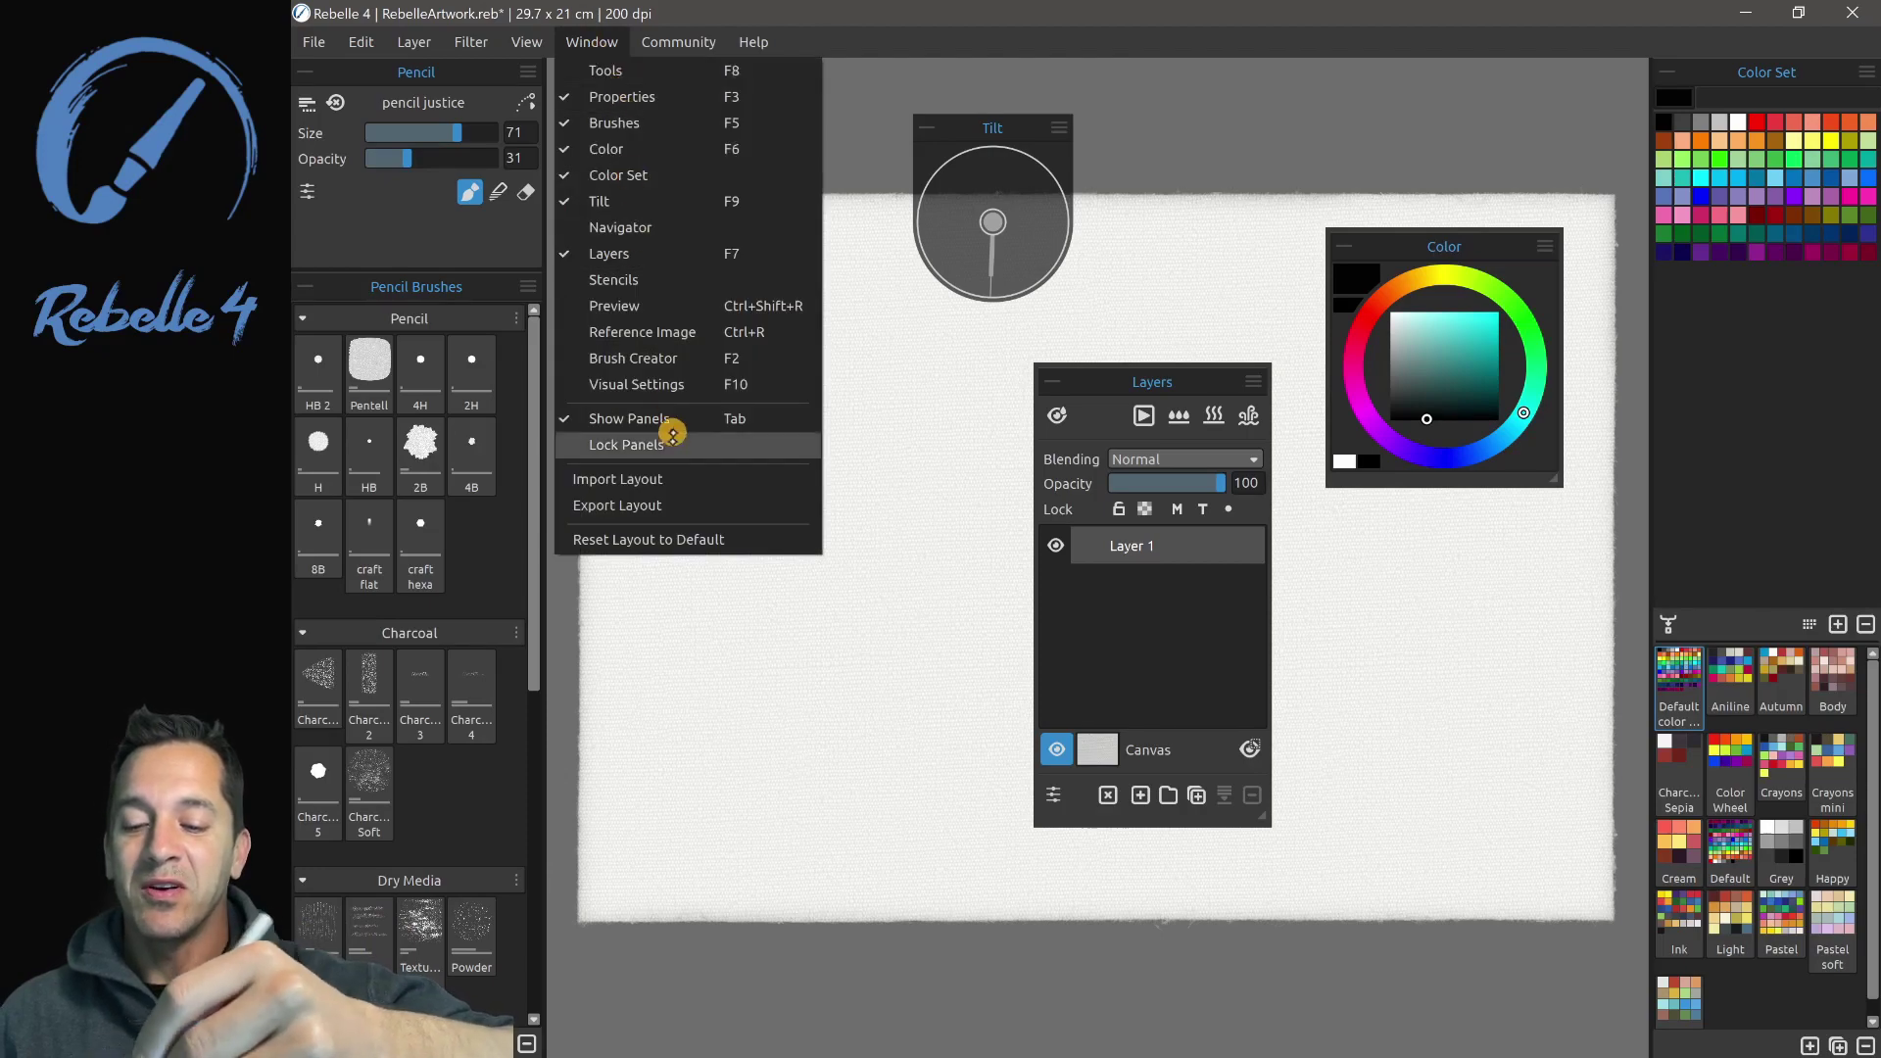
pyautogui.click(676, 502)
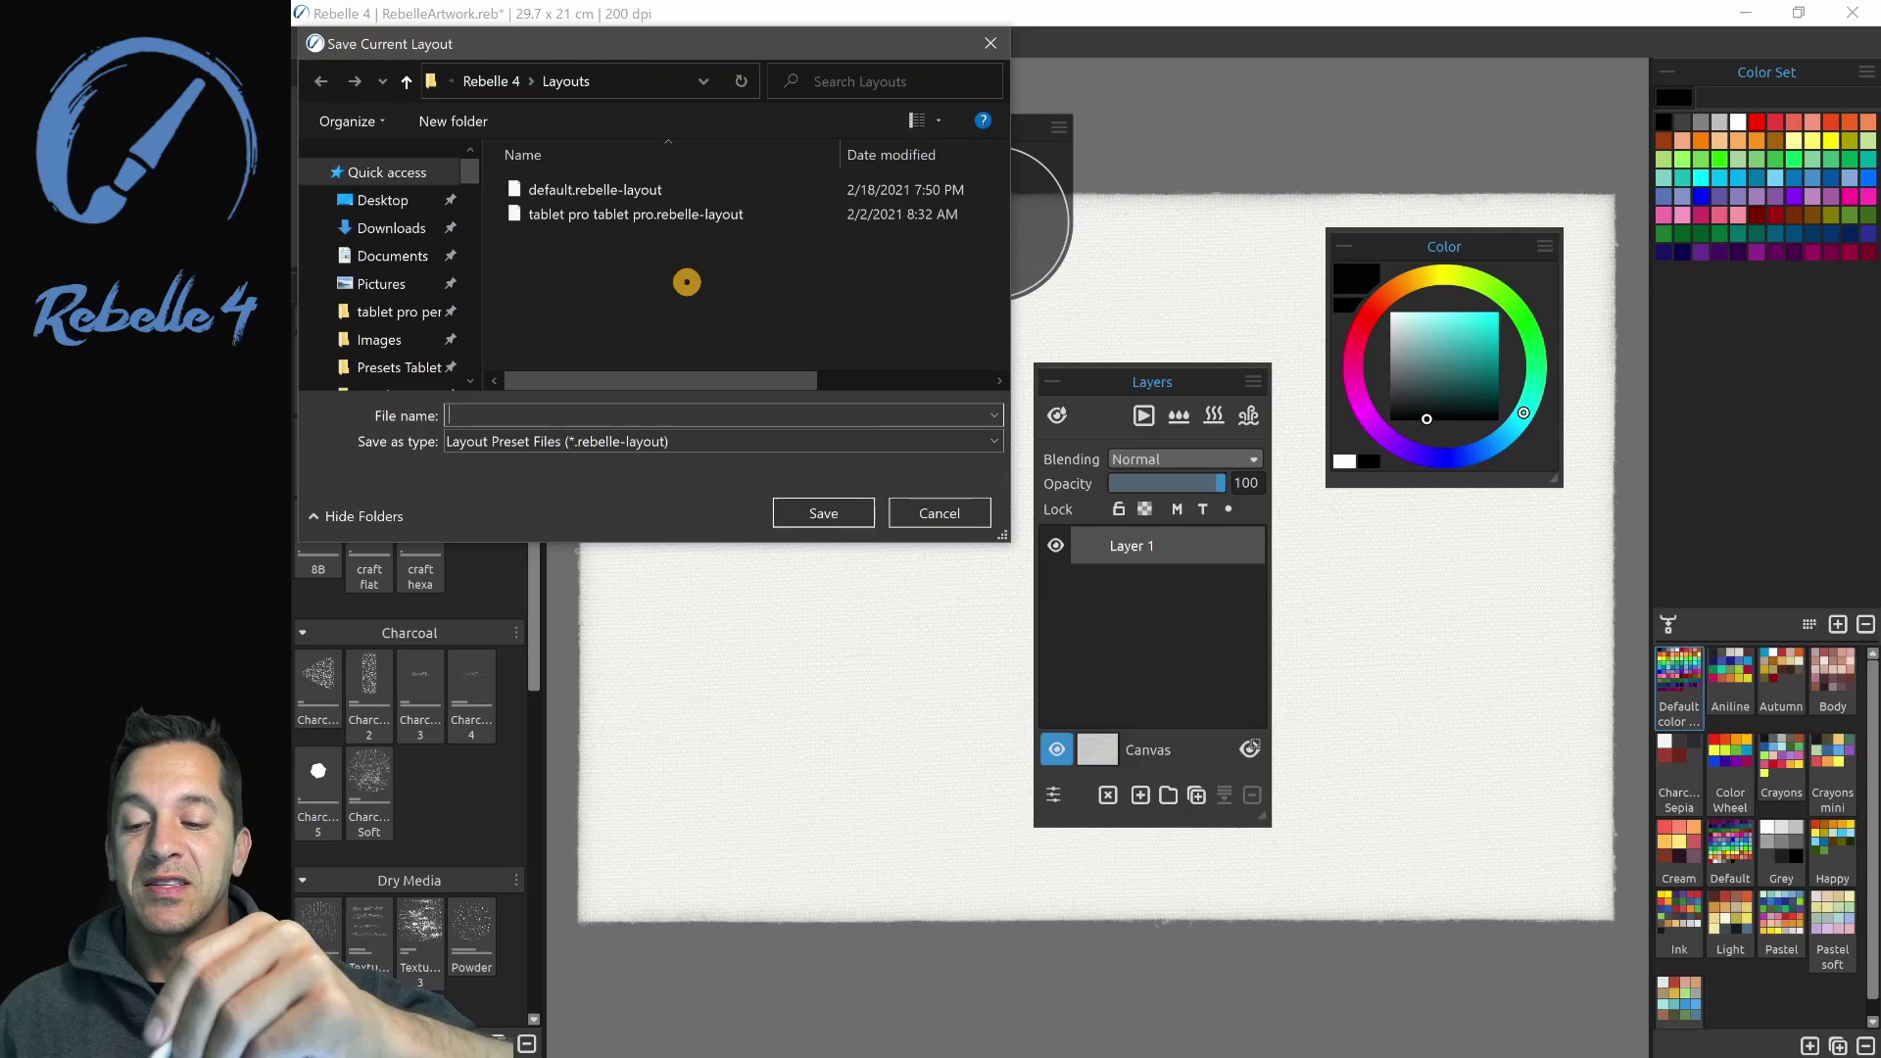
pyautogui.click(930, 512)
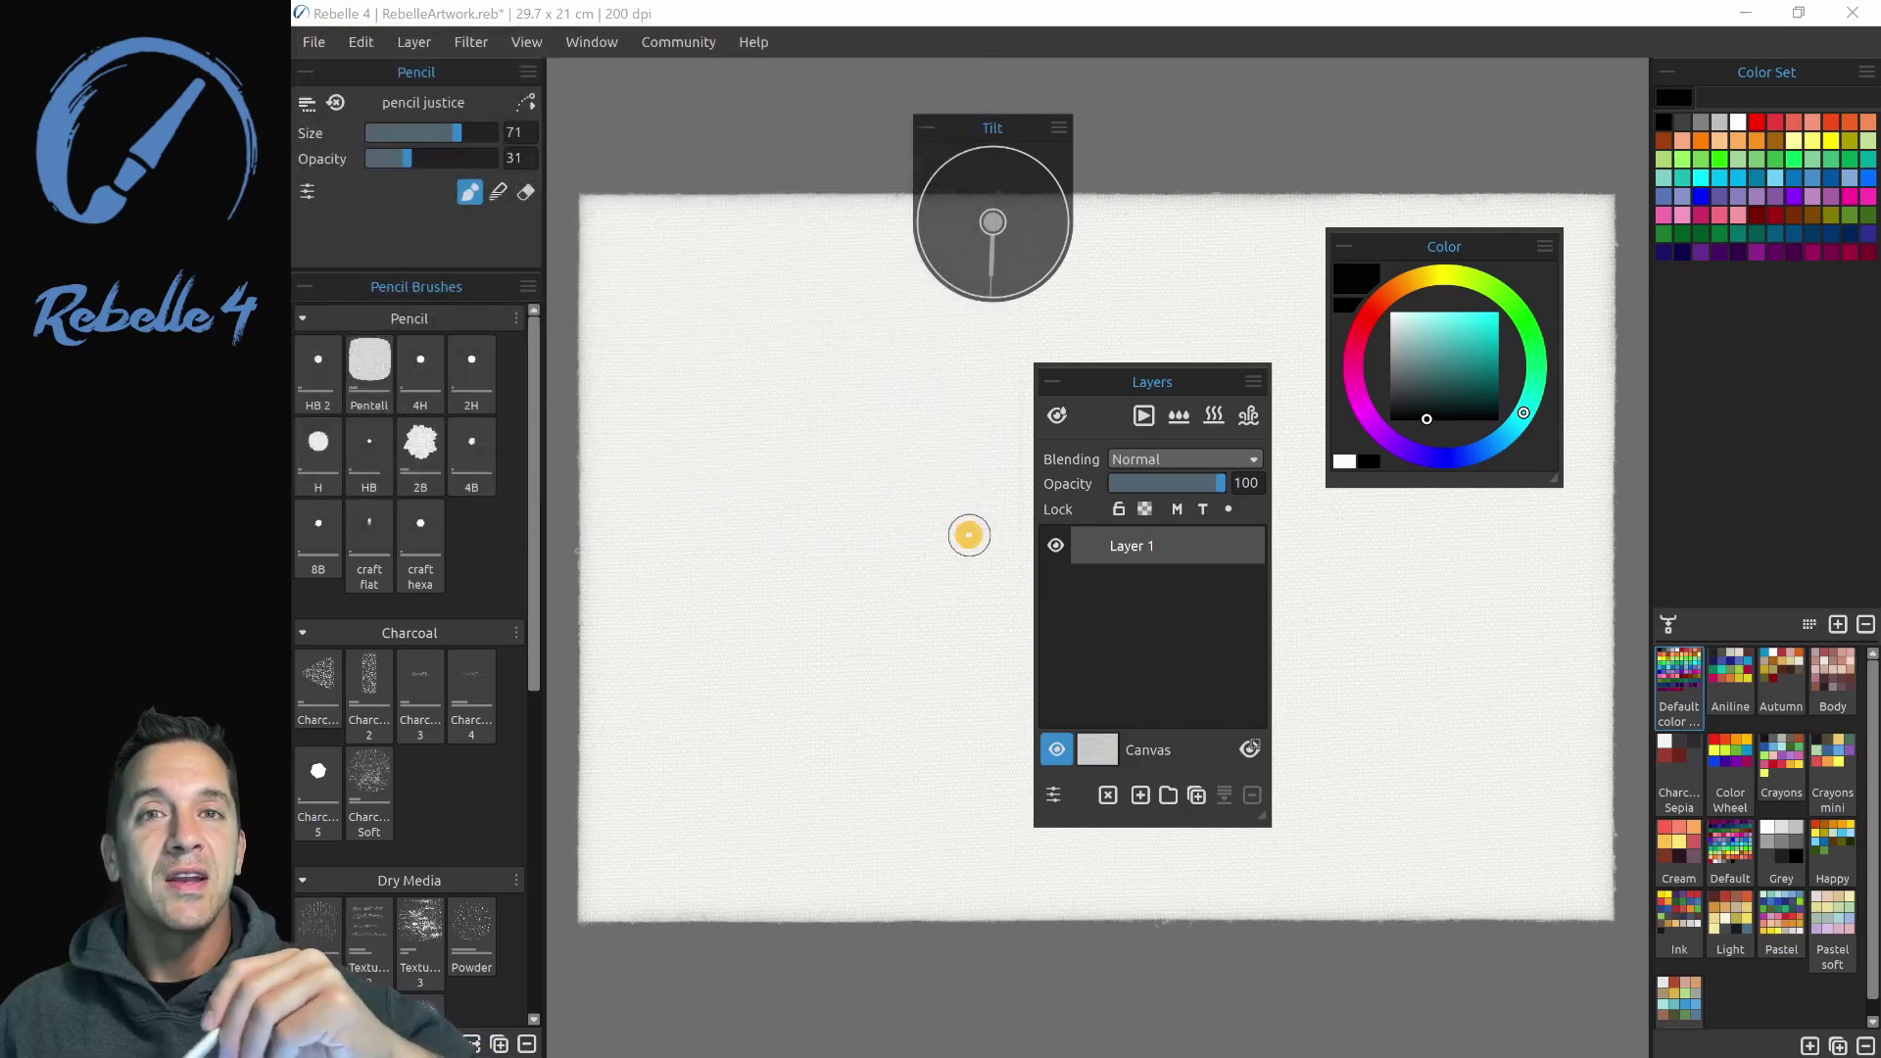
# Load the default.rebelle-layout file from the panel layout options
pyautogui.click(592, 42)
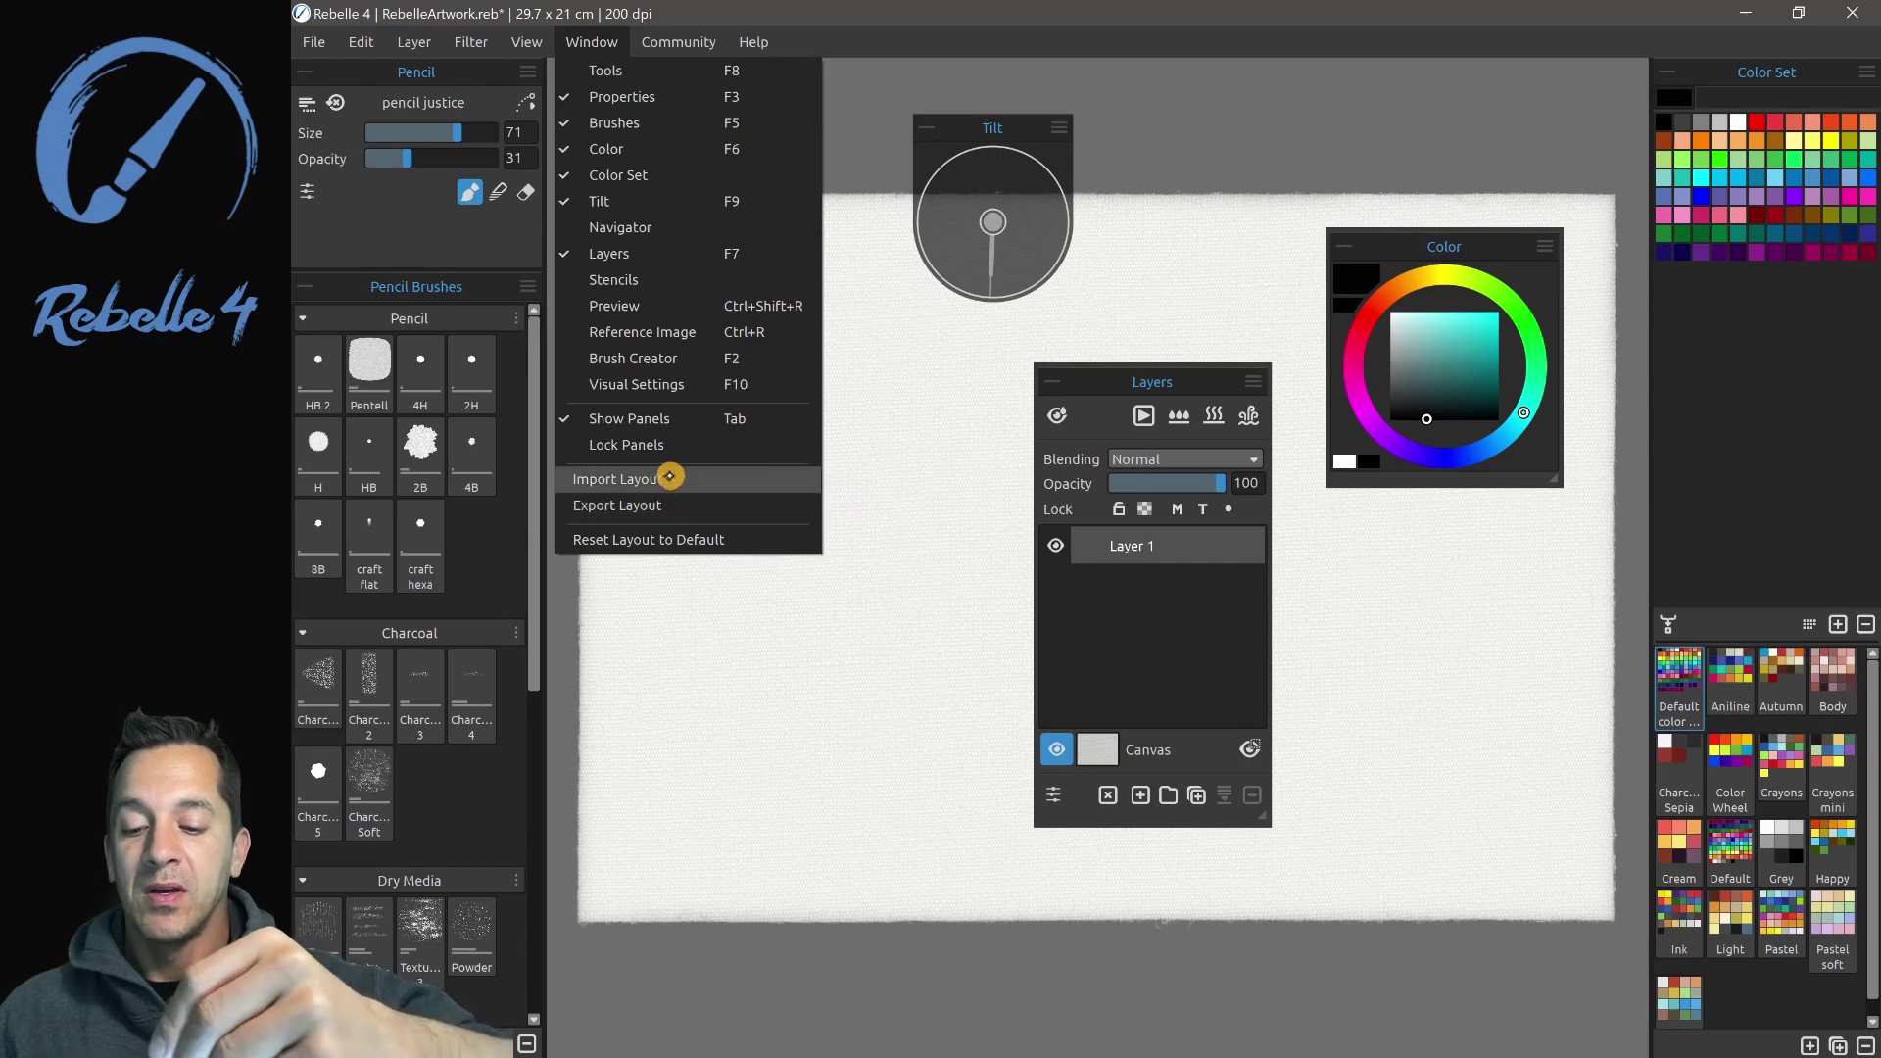
pyautogui.click(656, 479)
pyautogui.click(630, 189)
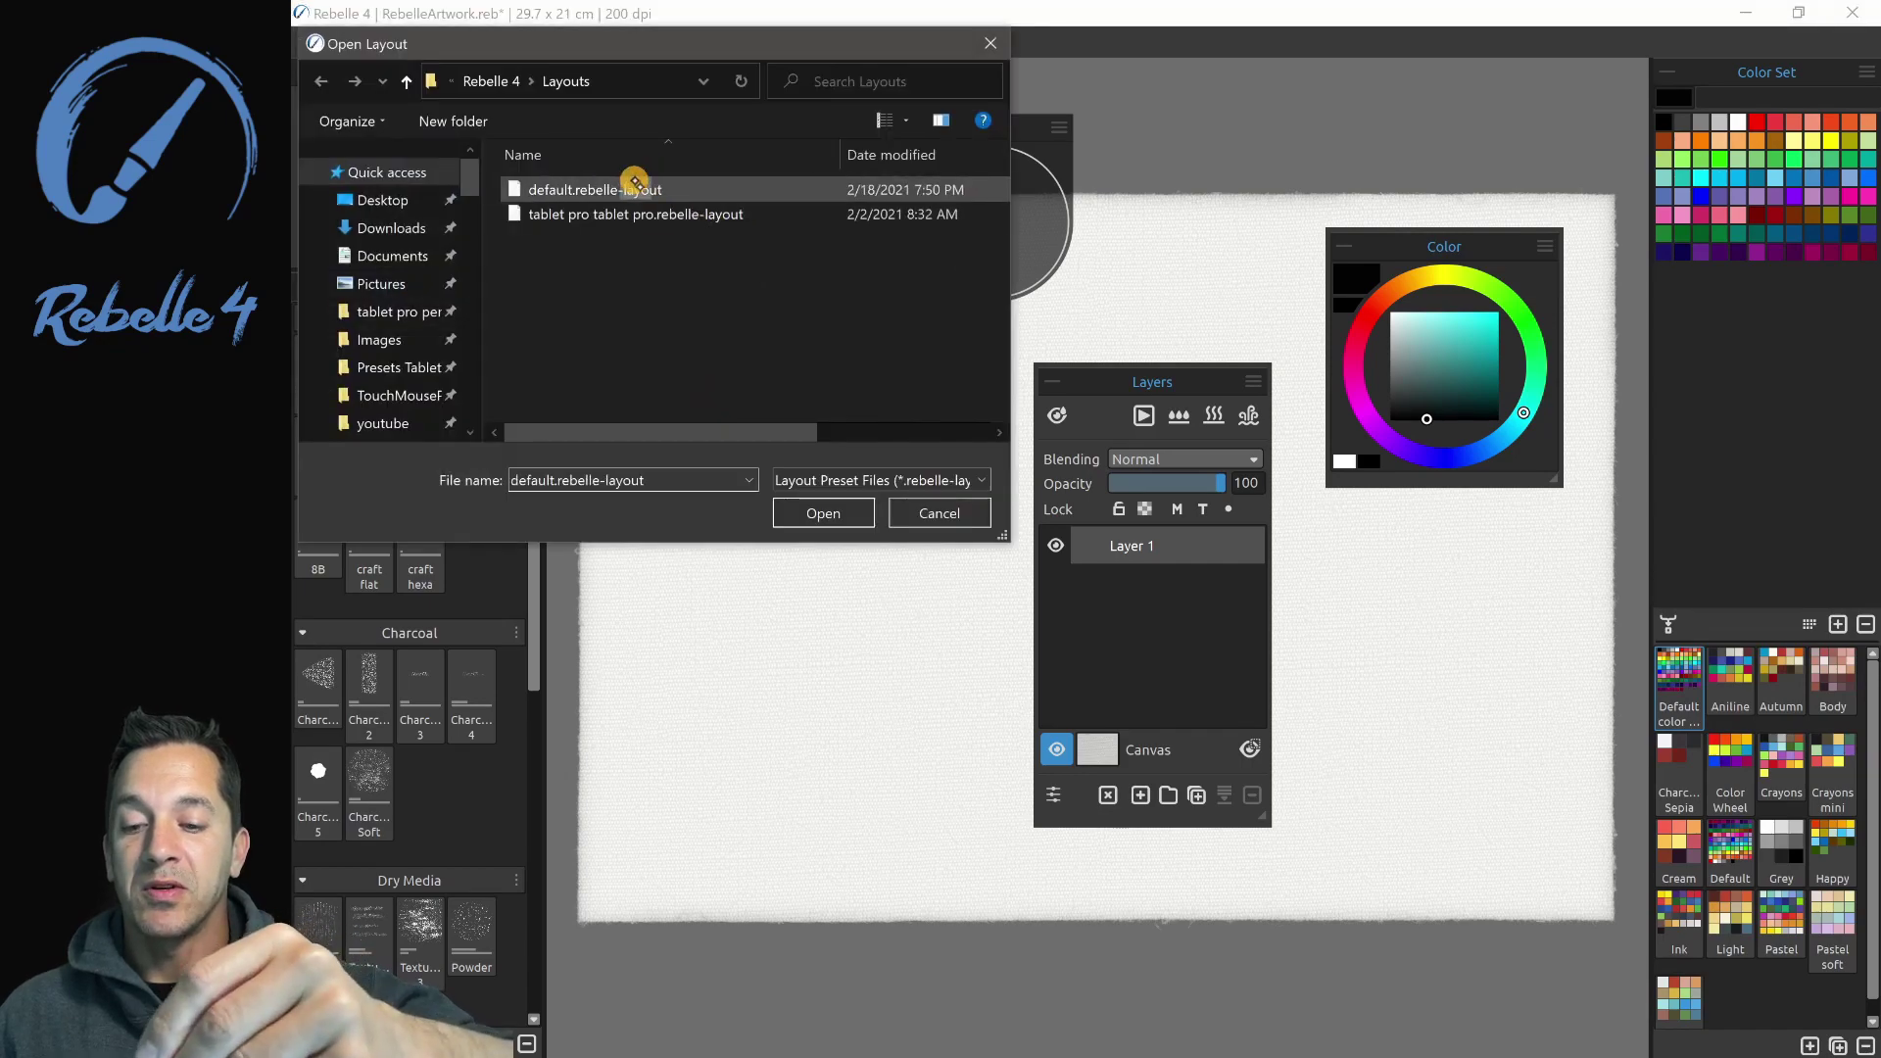
pyautogui.click(817, 505)
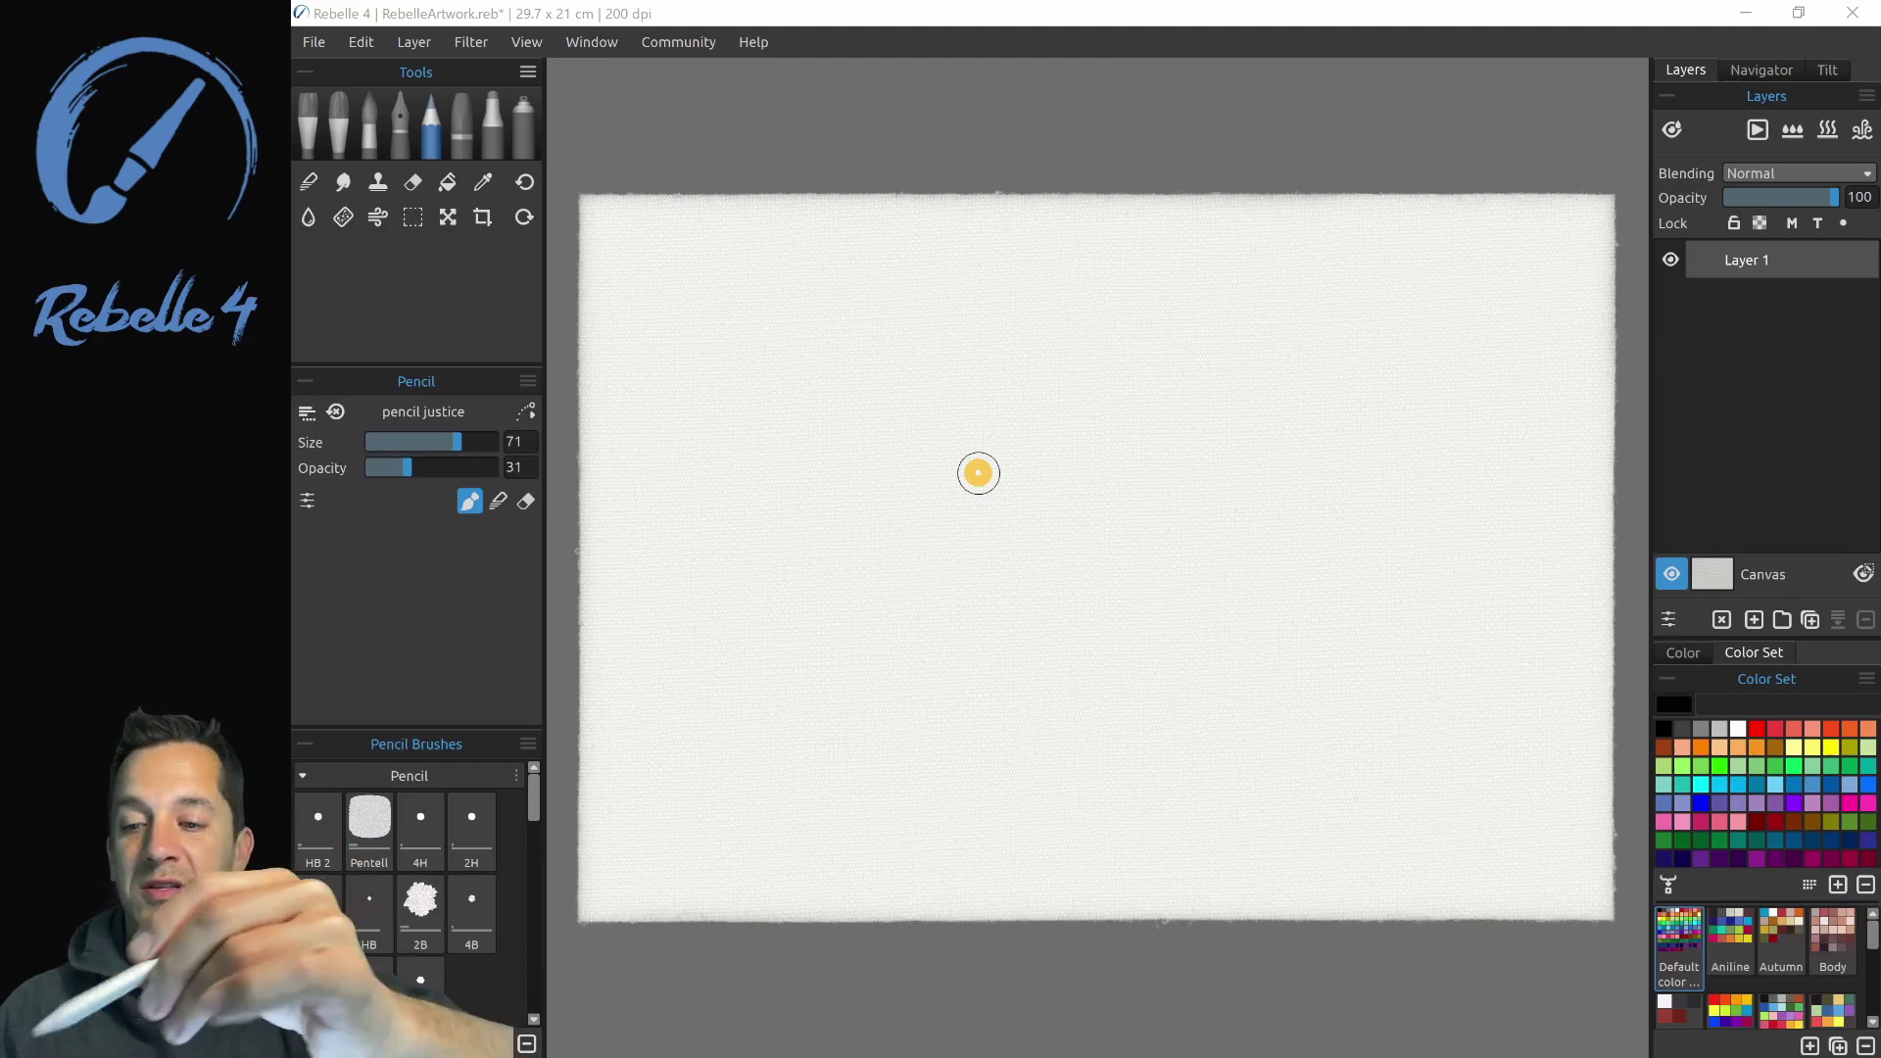
# Unlock the panels from the panel layout options so they can be moved
pyautogui.click(592, 41)
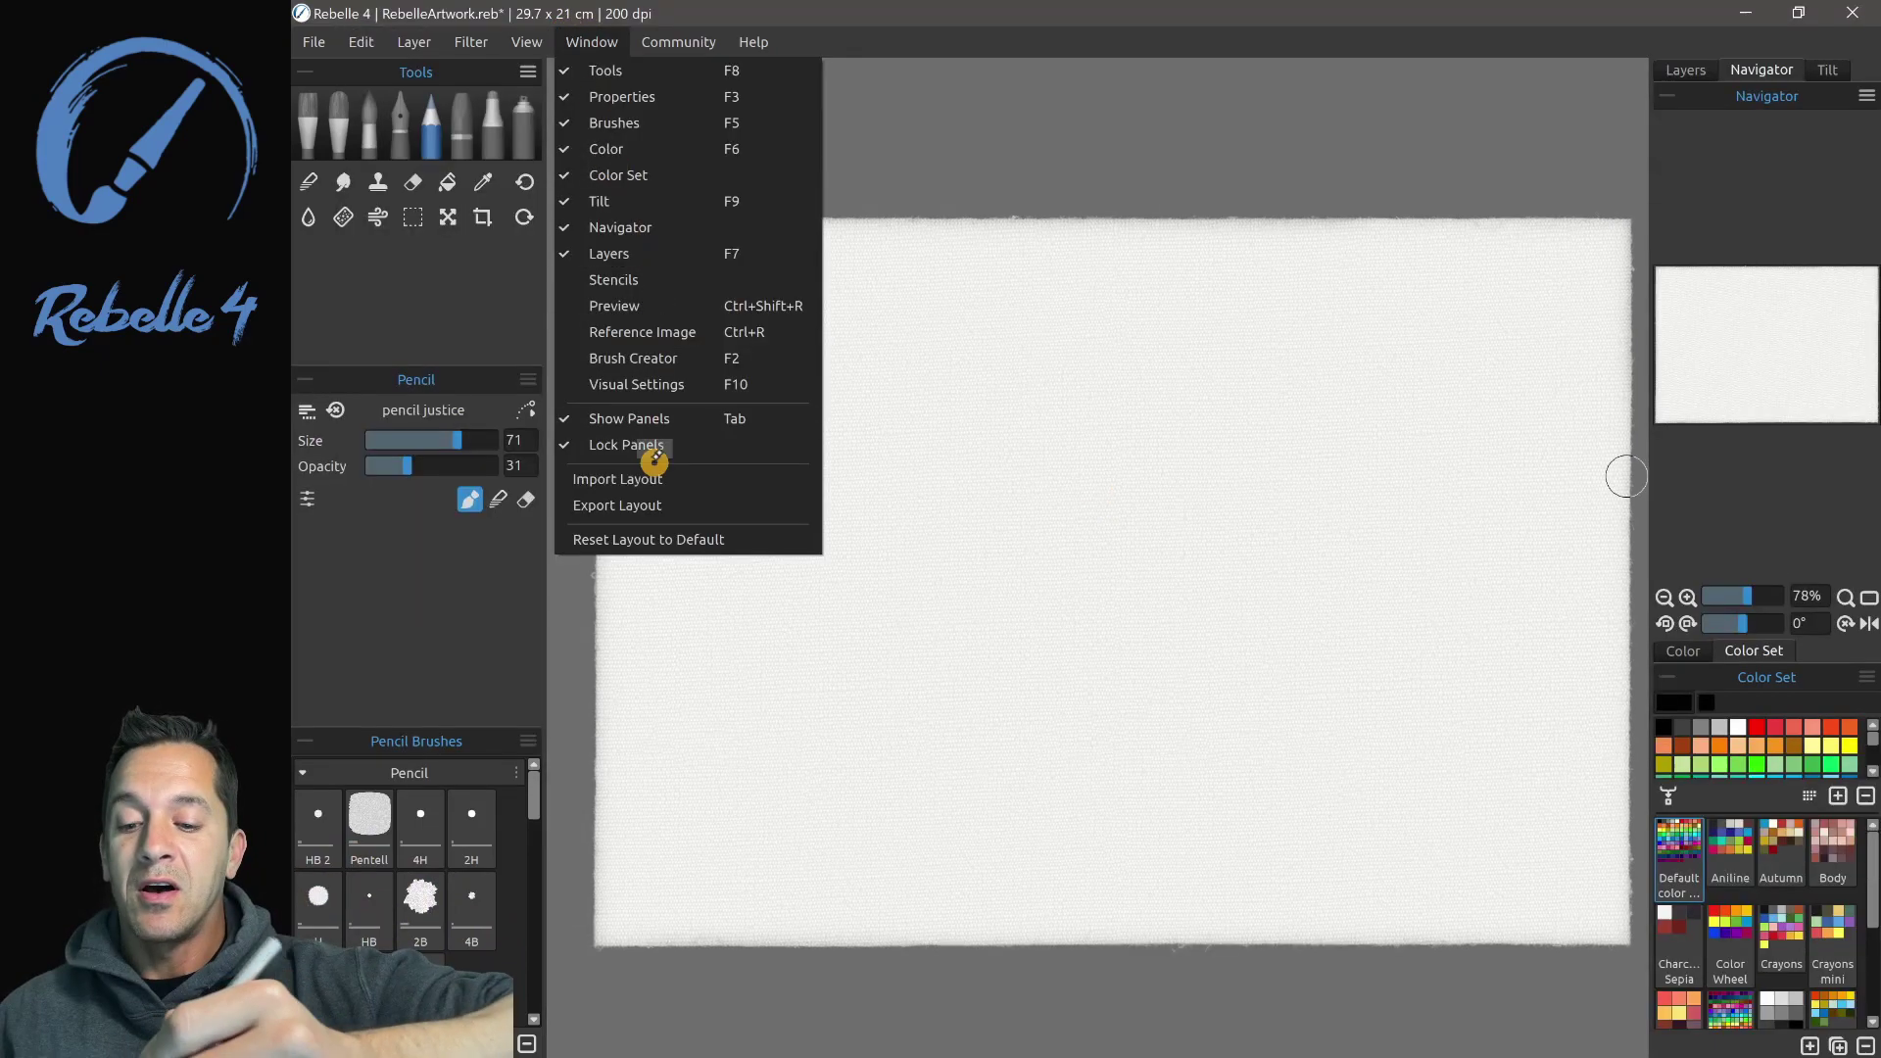
pyautogui.click(907, 399)
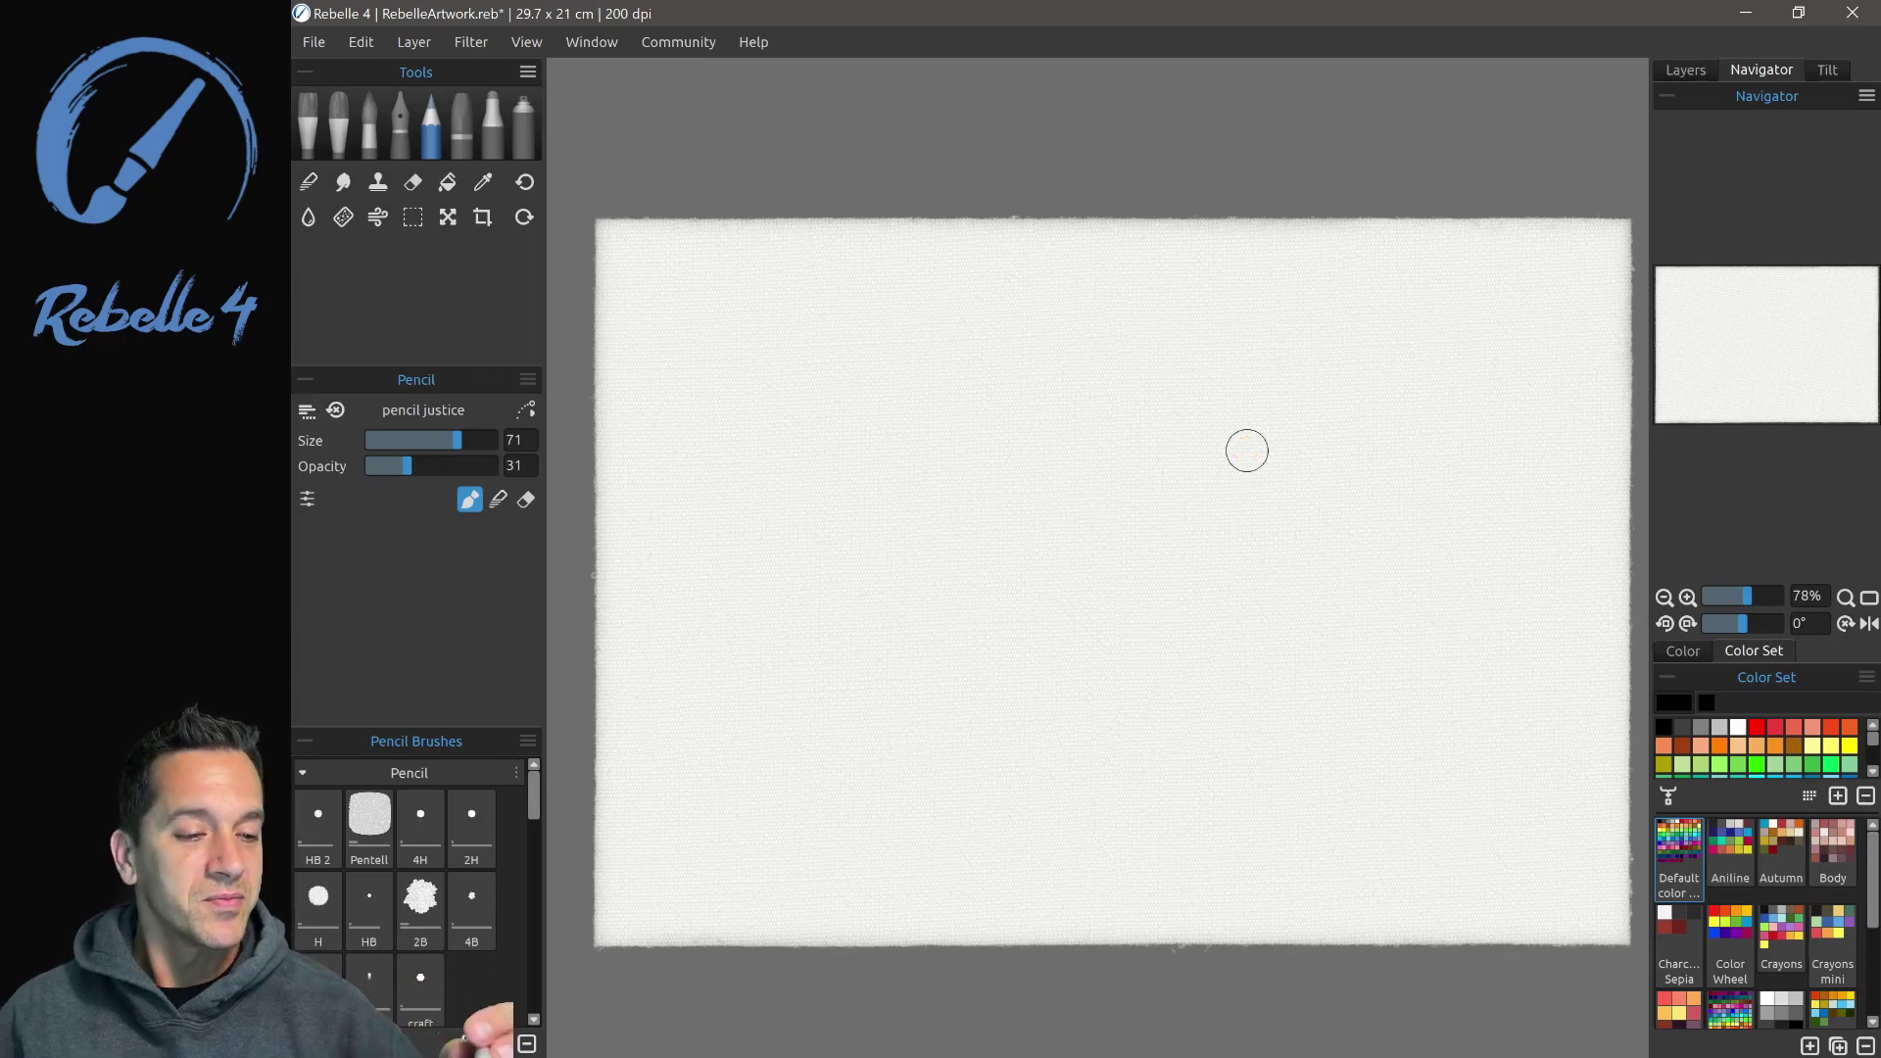
pyautogui.click(591, 42)
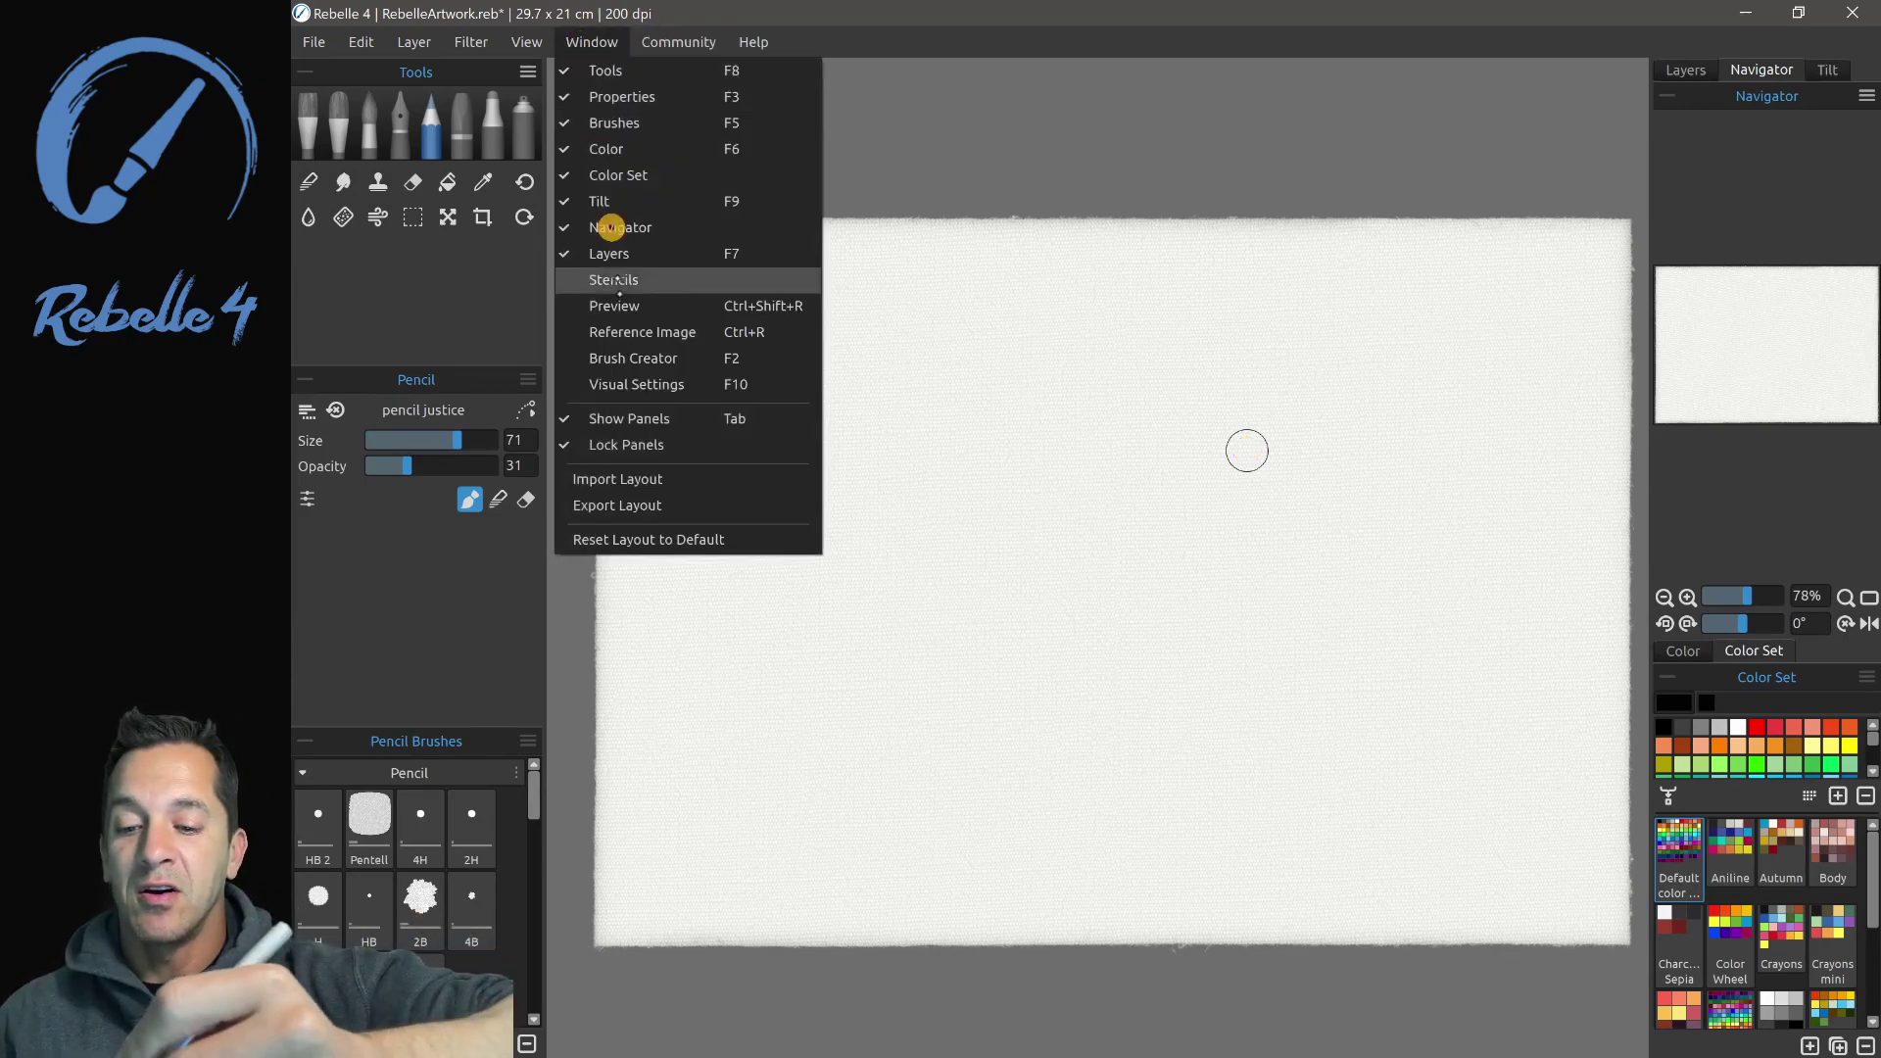
pyautogui.click(649, 446)
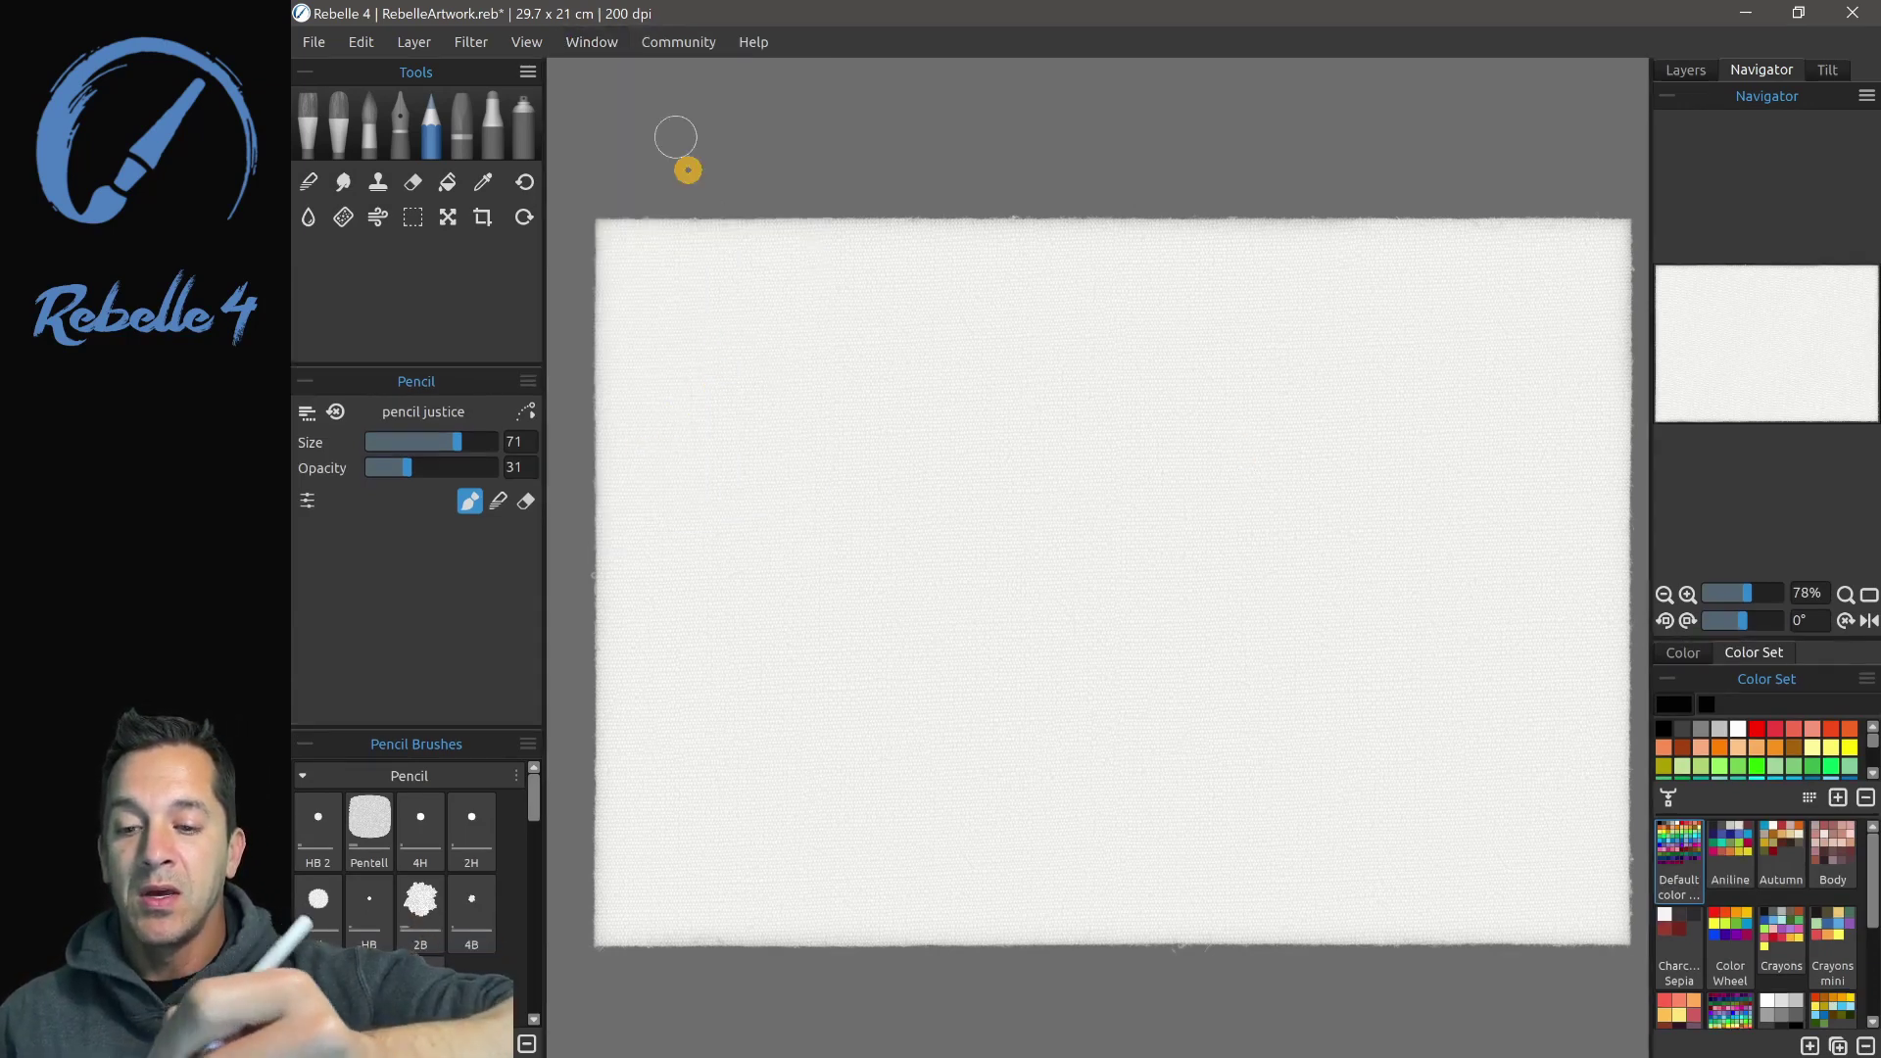
# Toggle Show Panels off to leave only the canvas, then on again
pyautogui.click(596, 42)
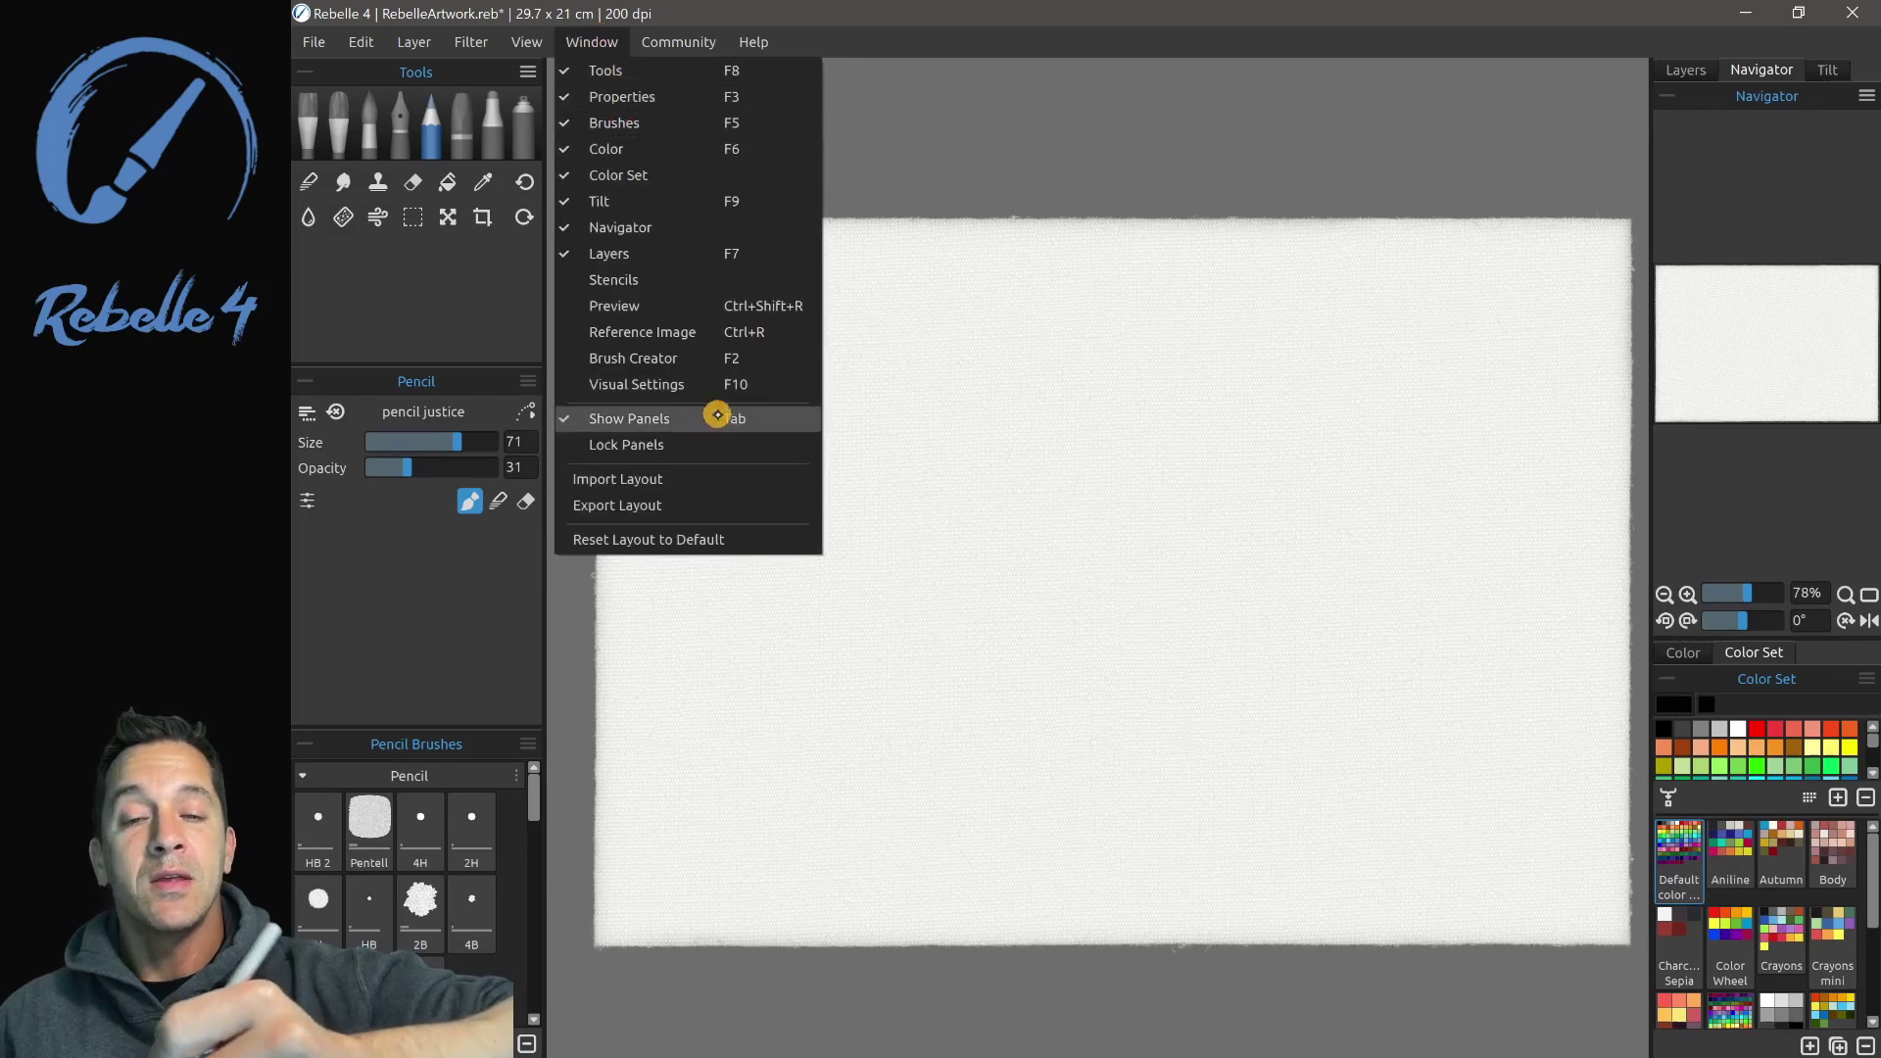
pyautogui.click(729, 415)
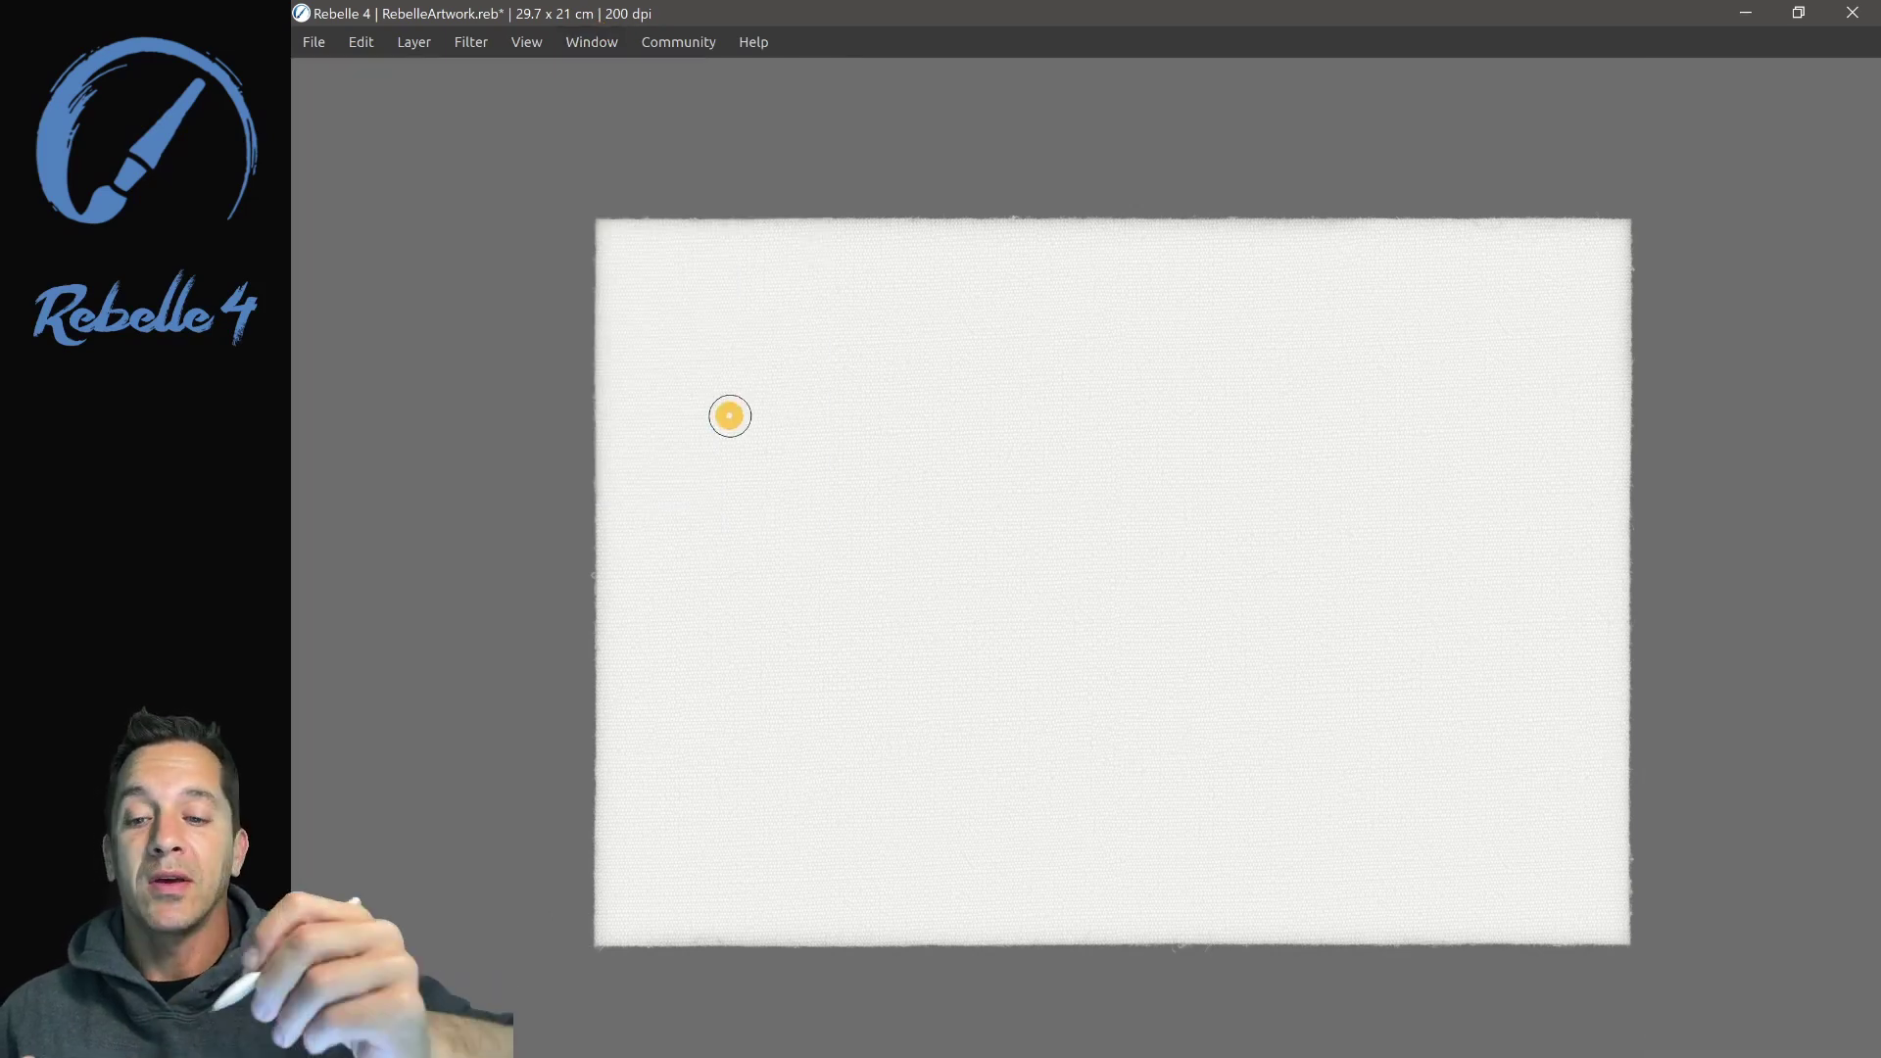
pyautogui.click(591, 42)
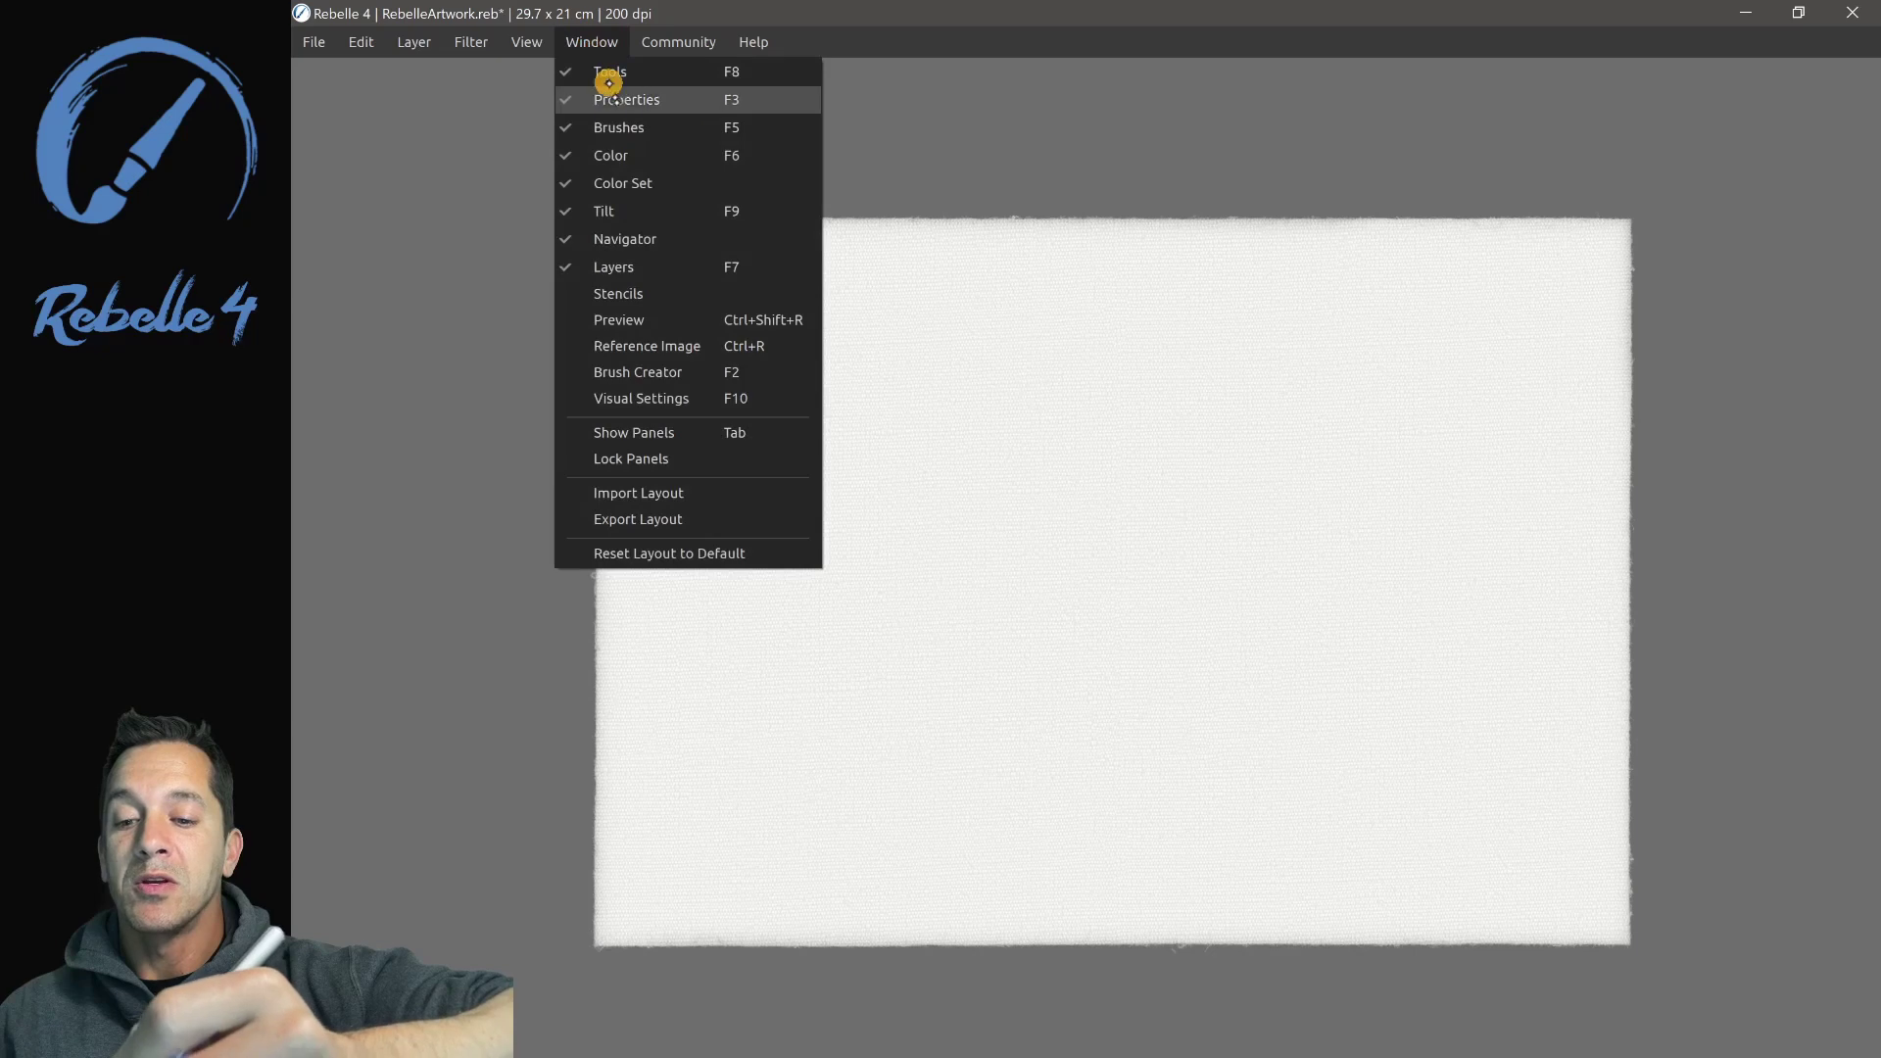
pyautogui.click(705, 428)
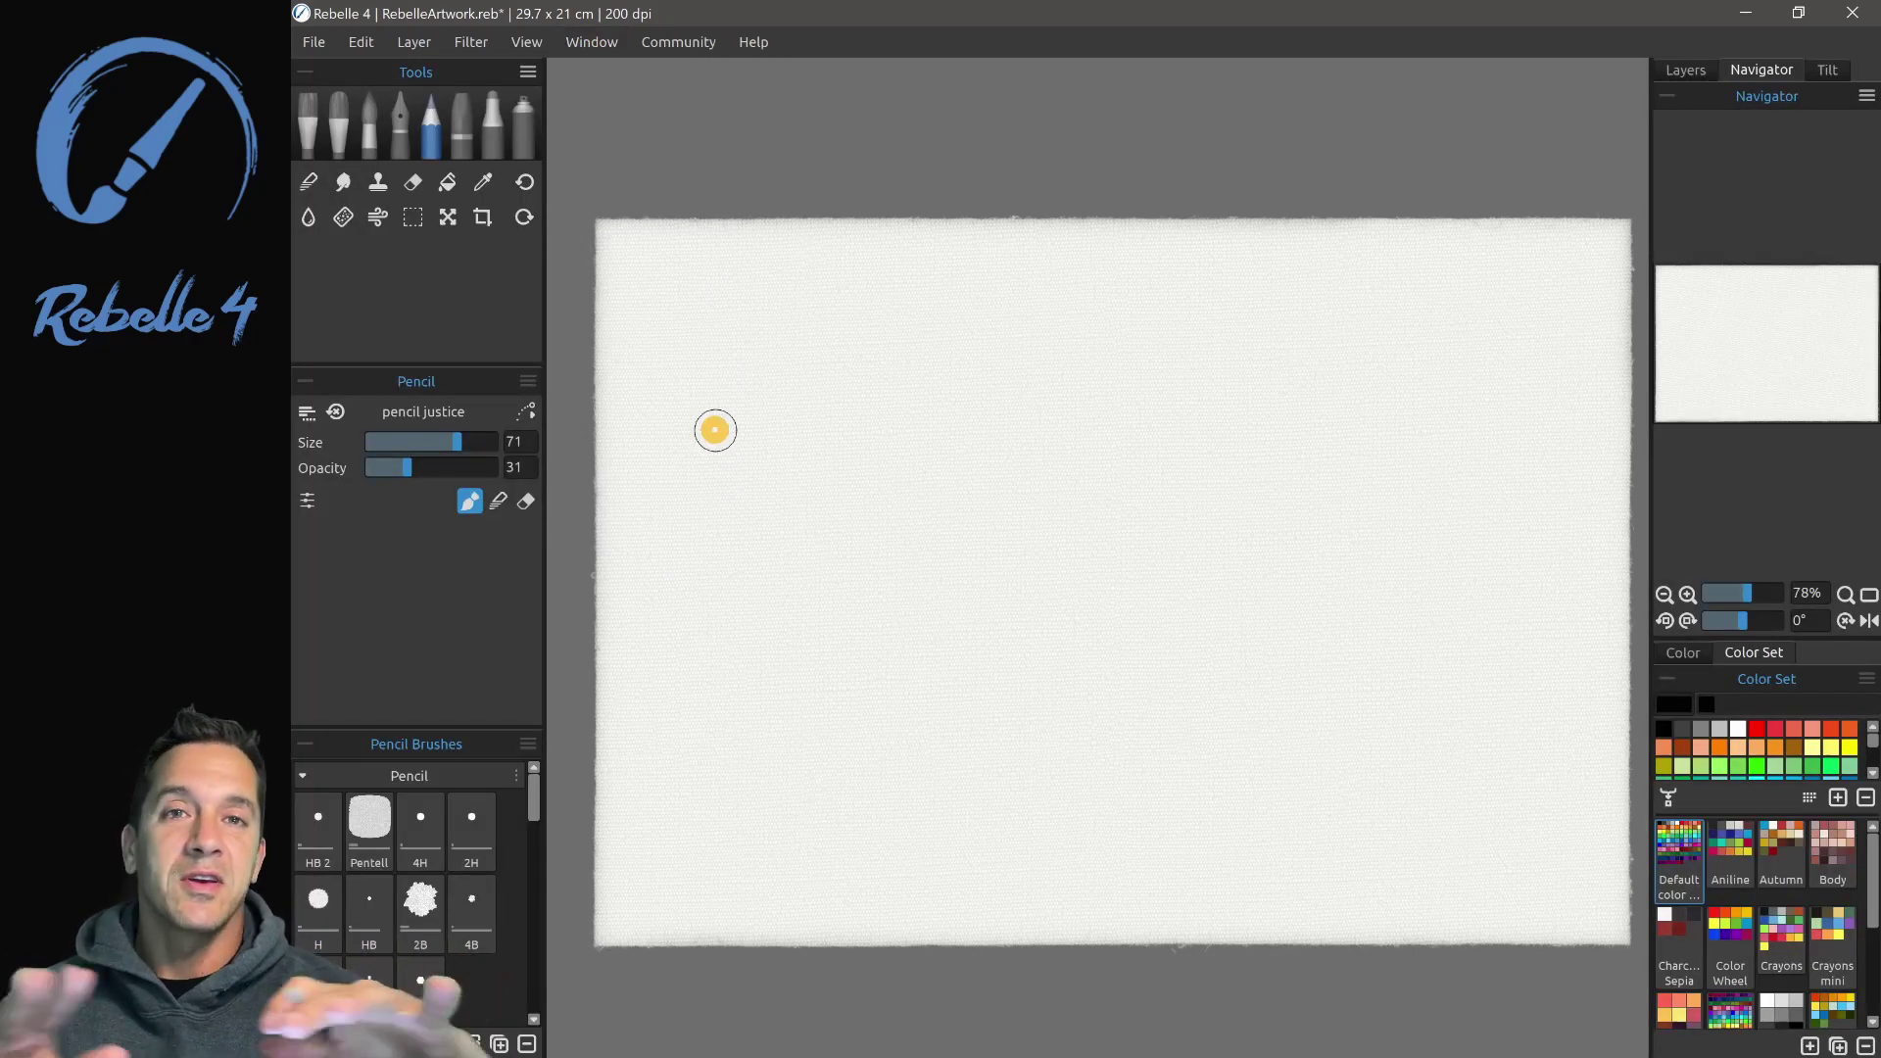
pyautogui.scroll(2, 1282, 606)
pyautogui.scroll(-1, 1282, 606)
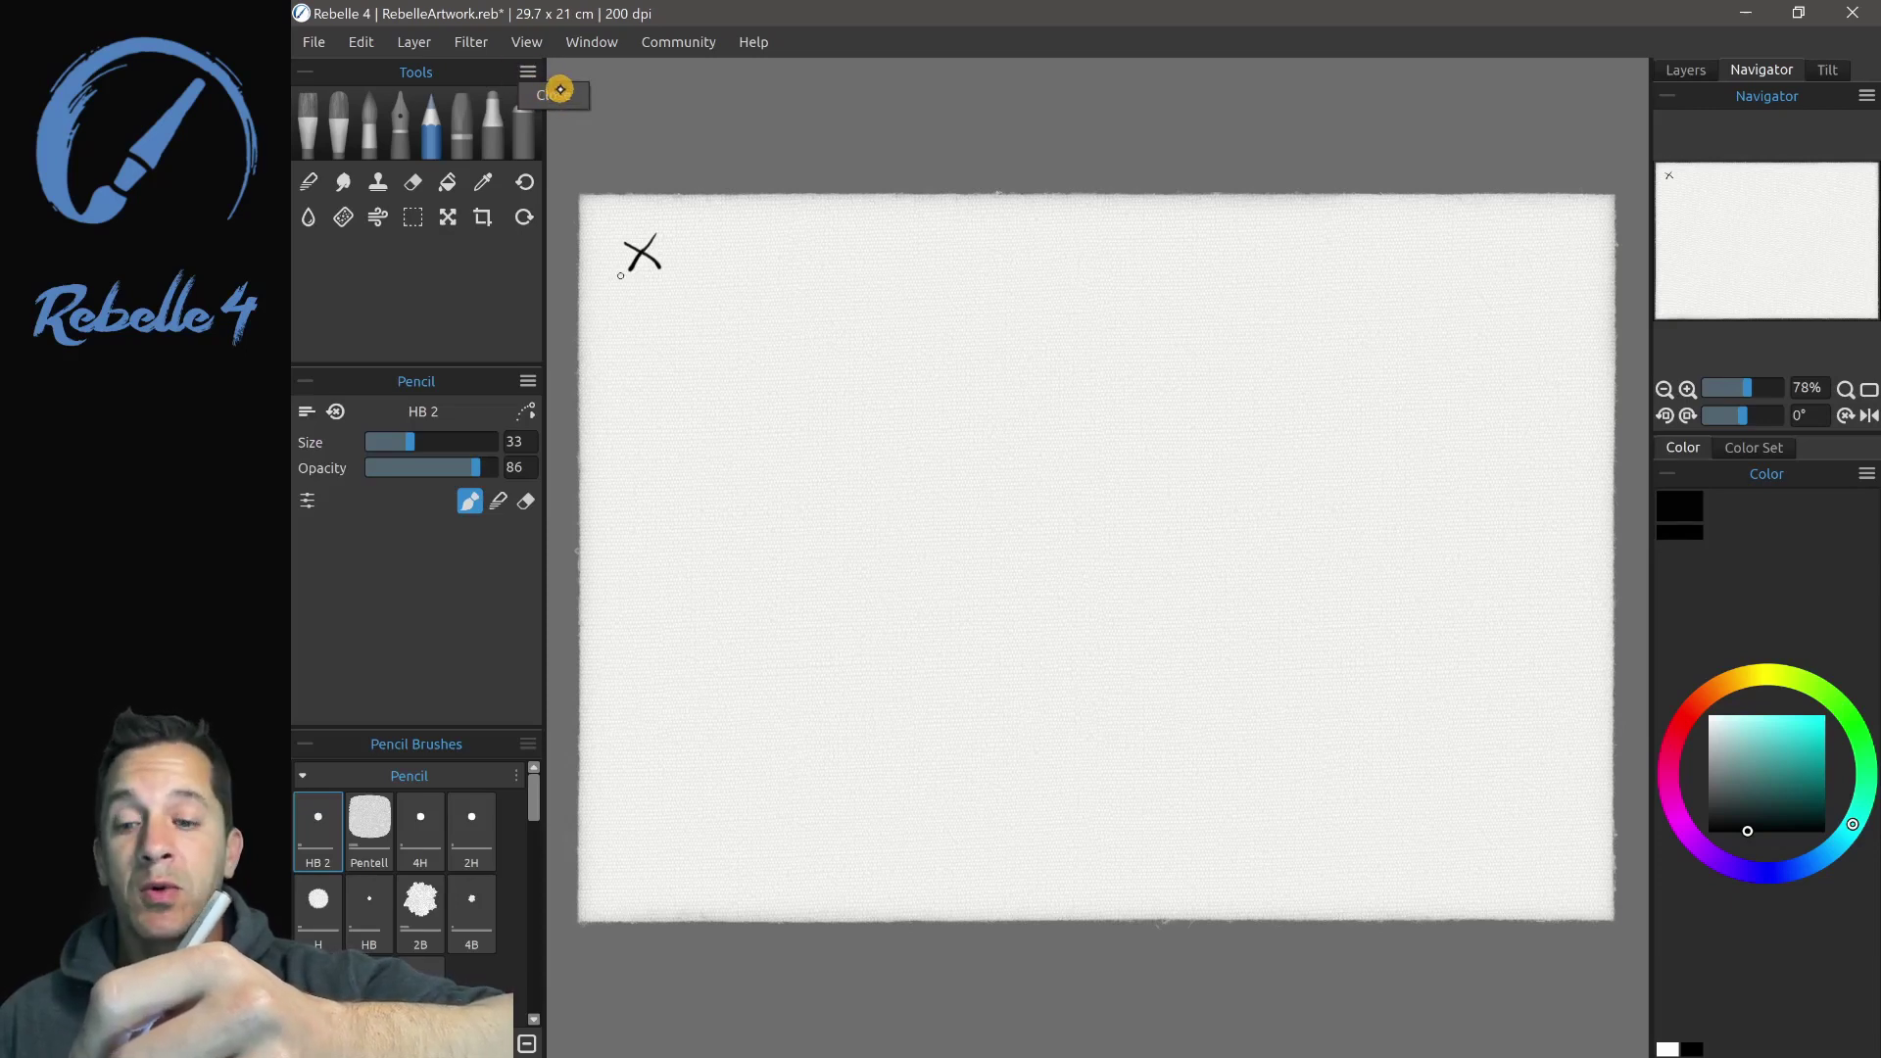
# Open the options menus of the Pencil, Pencil Brushes and Navigator panels
pyautogui.click(527, 381)
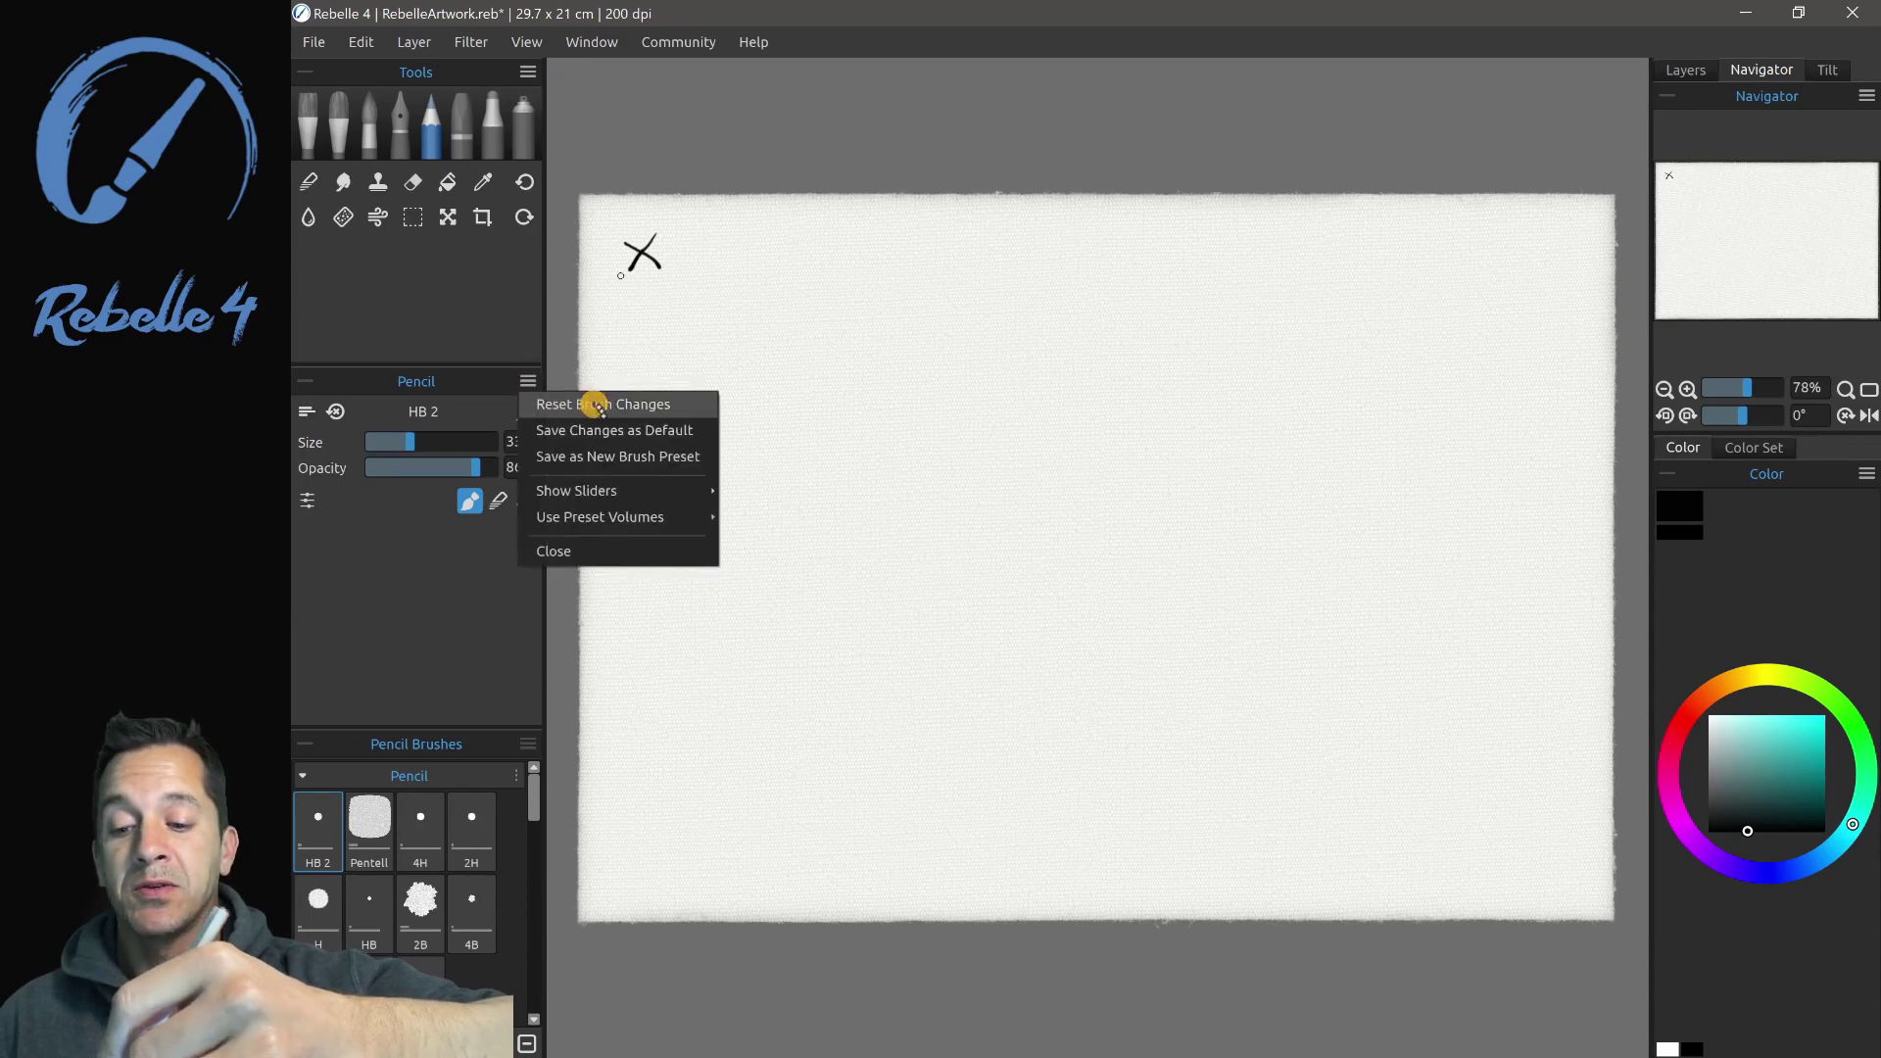
pyautogui.click(527, 744)
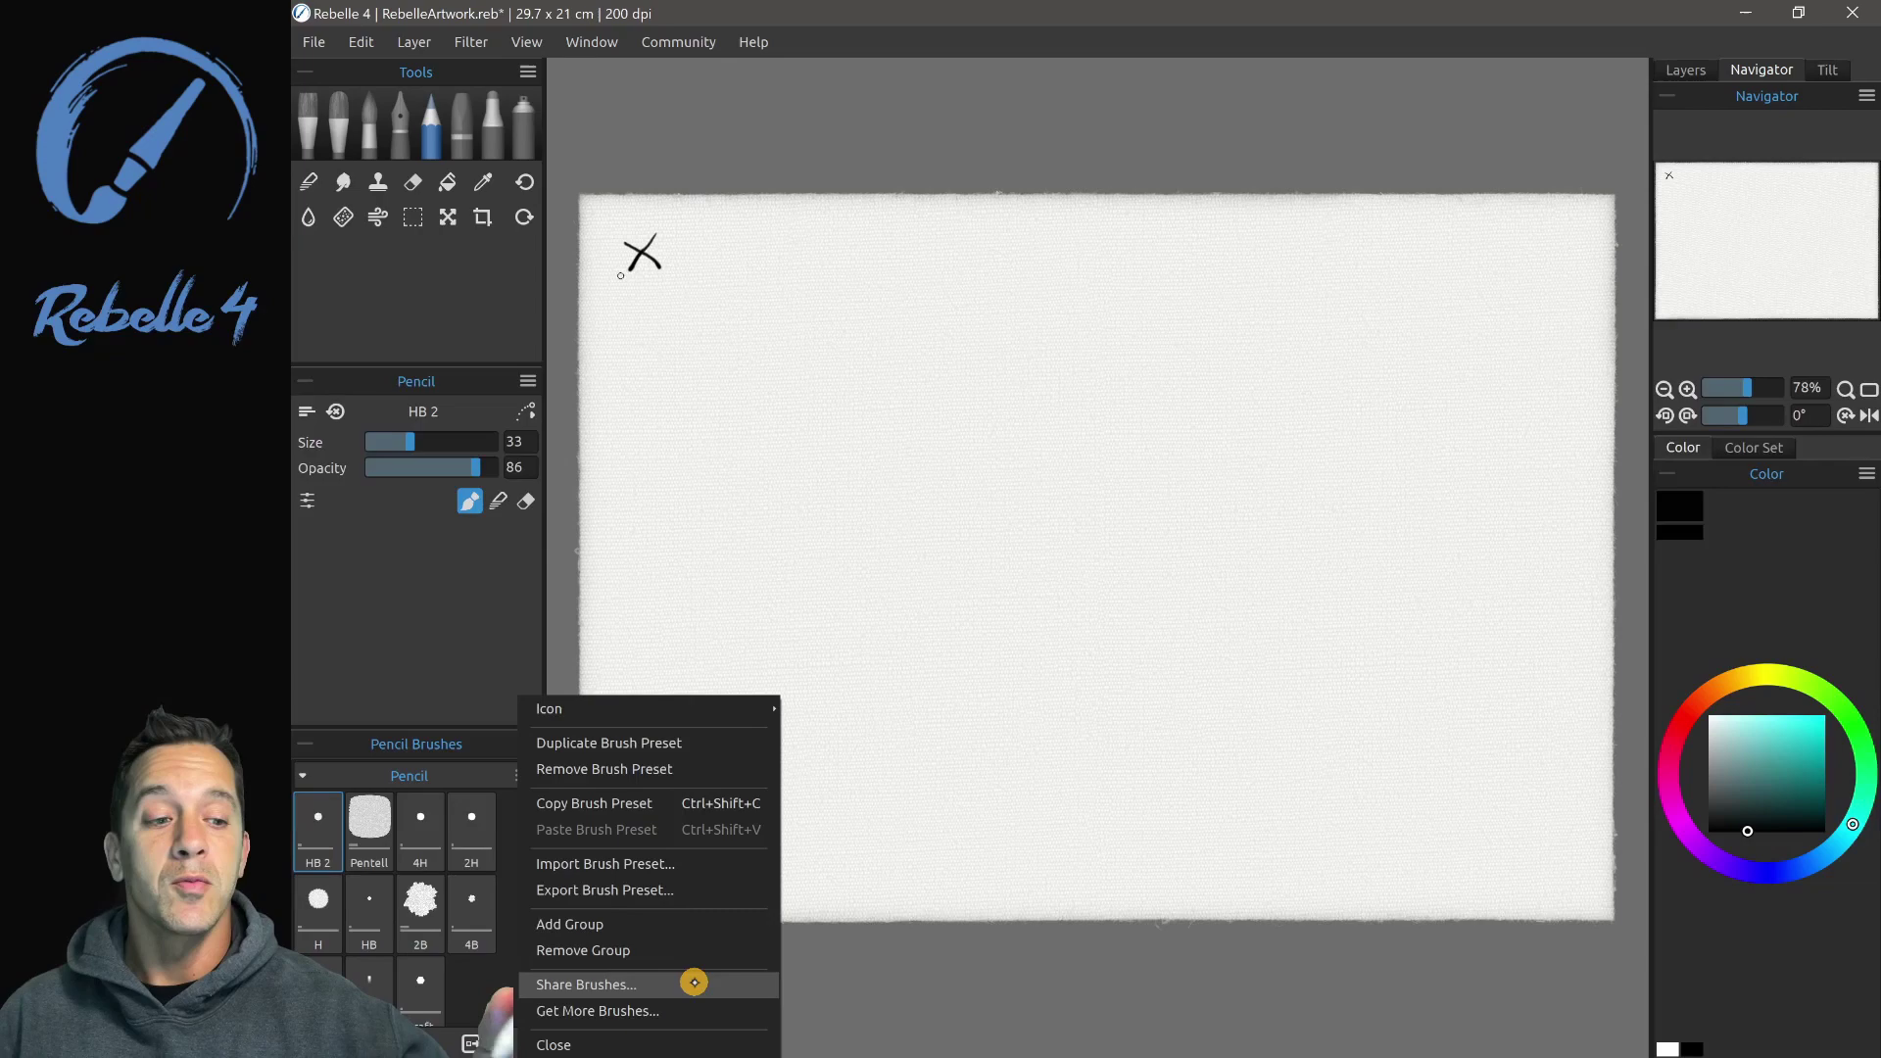
pyautogui.click(1865, 95)
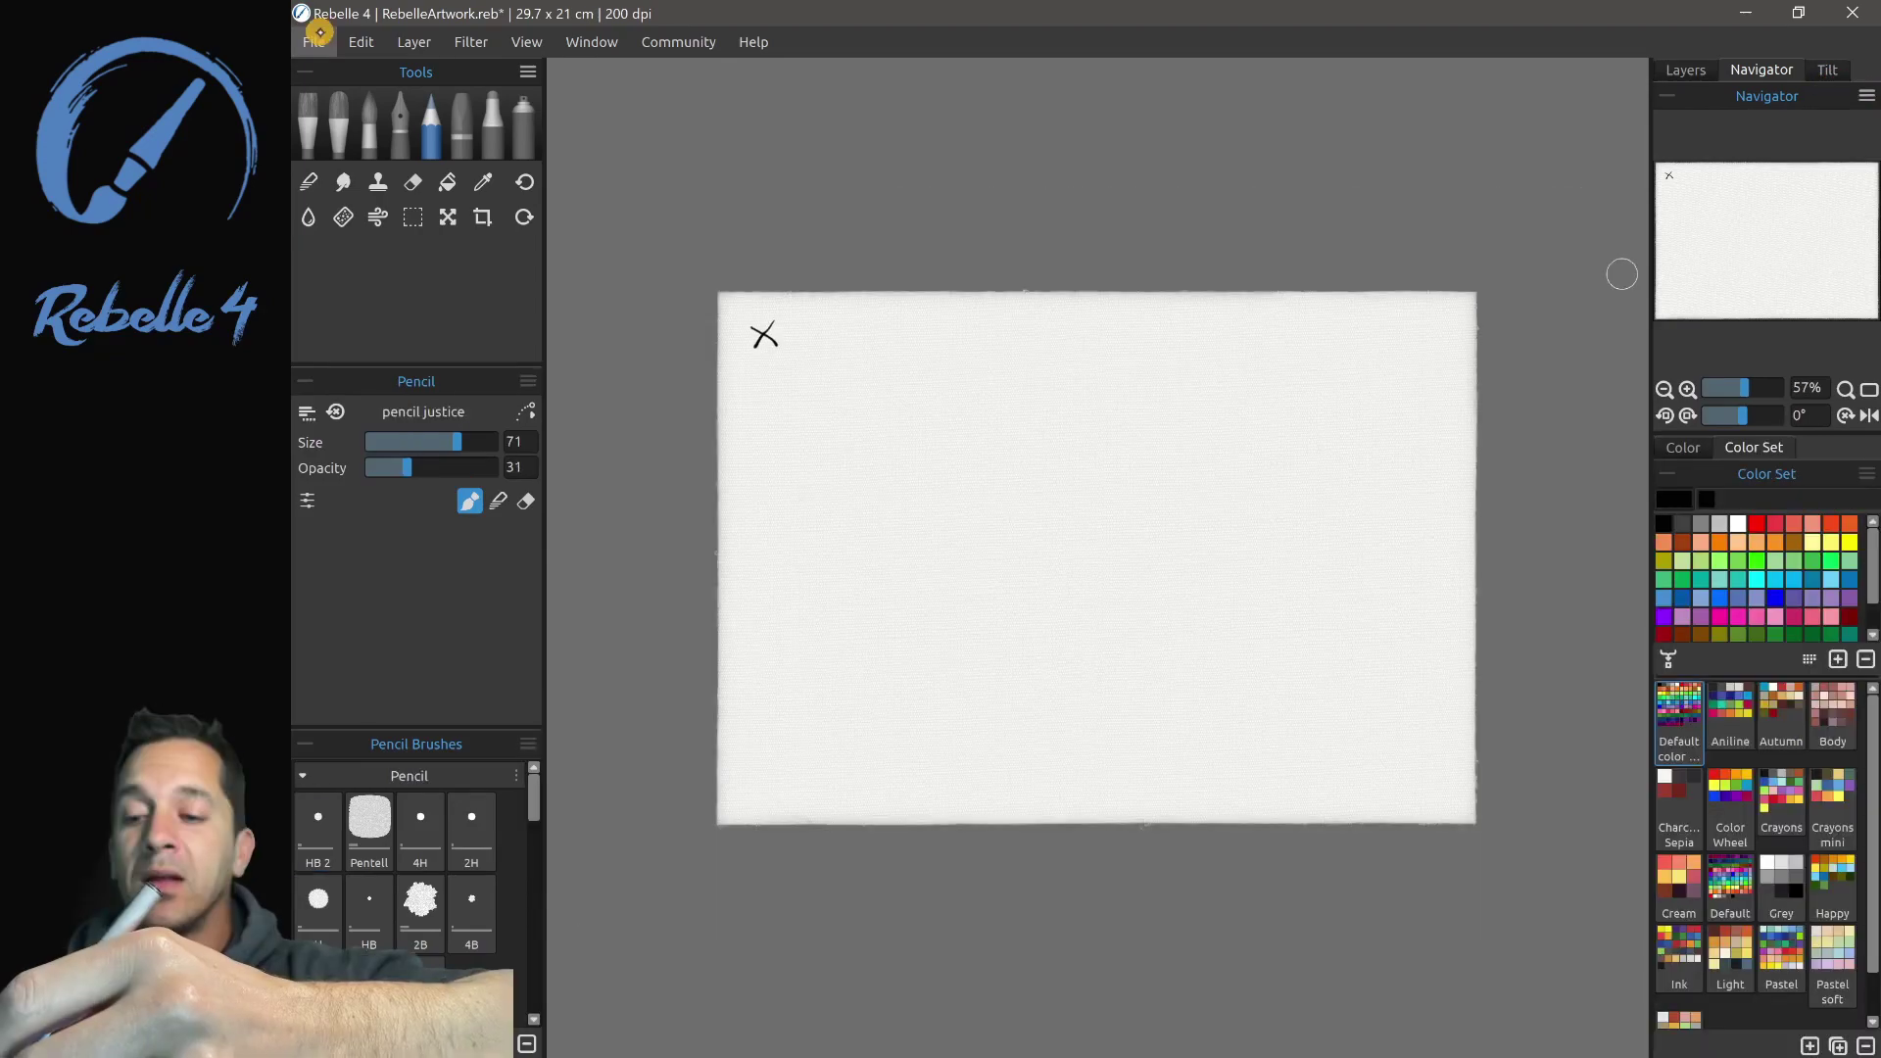
# Browse the File, Edit, Filter, View, Window and Help menus, then close them
pyautogui.click(310, 41)
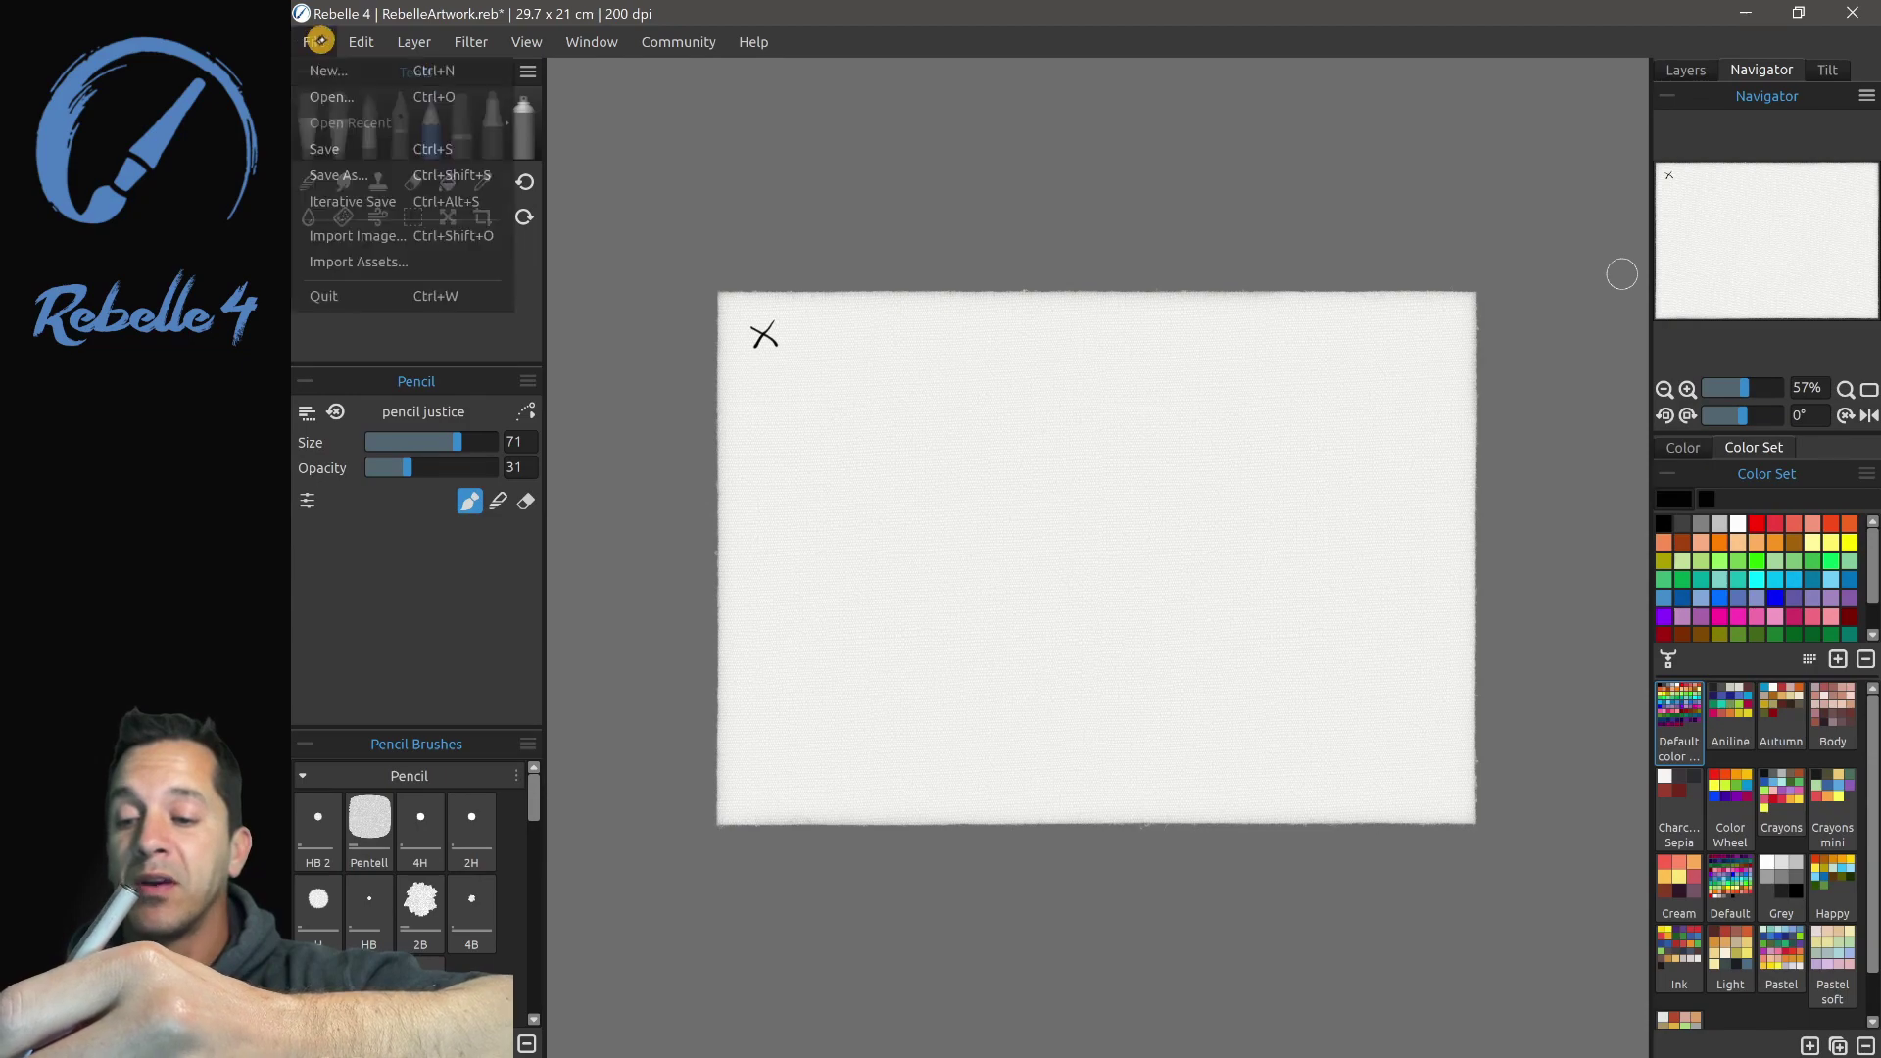
pyautogui.moveTo(338, 40)
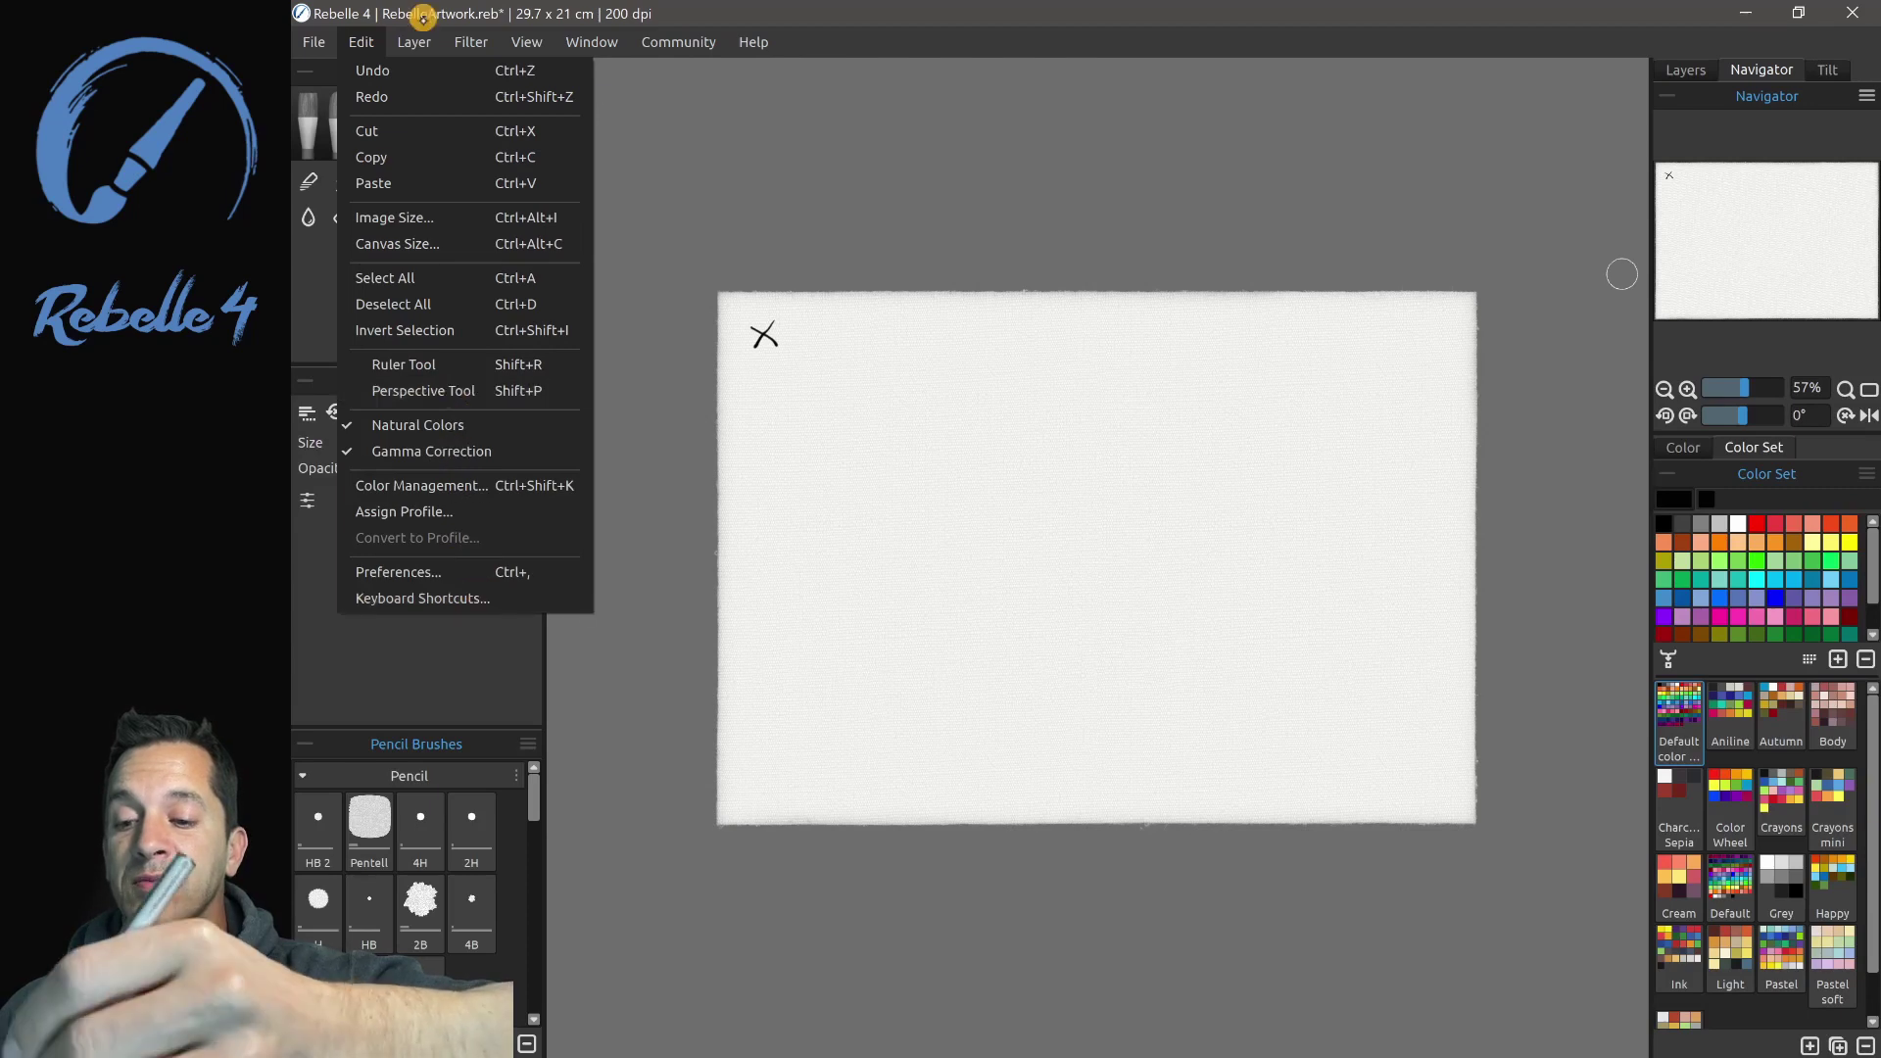
pyautogui.moveTo(456, 34)
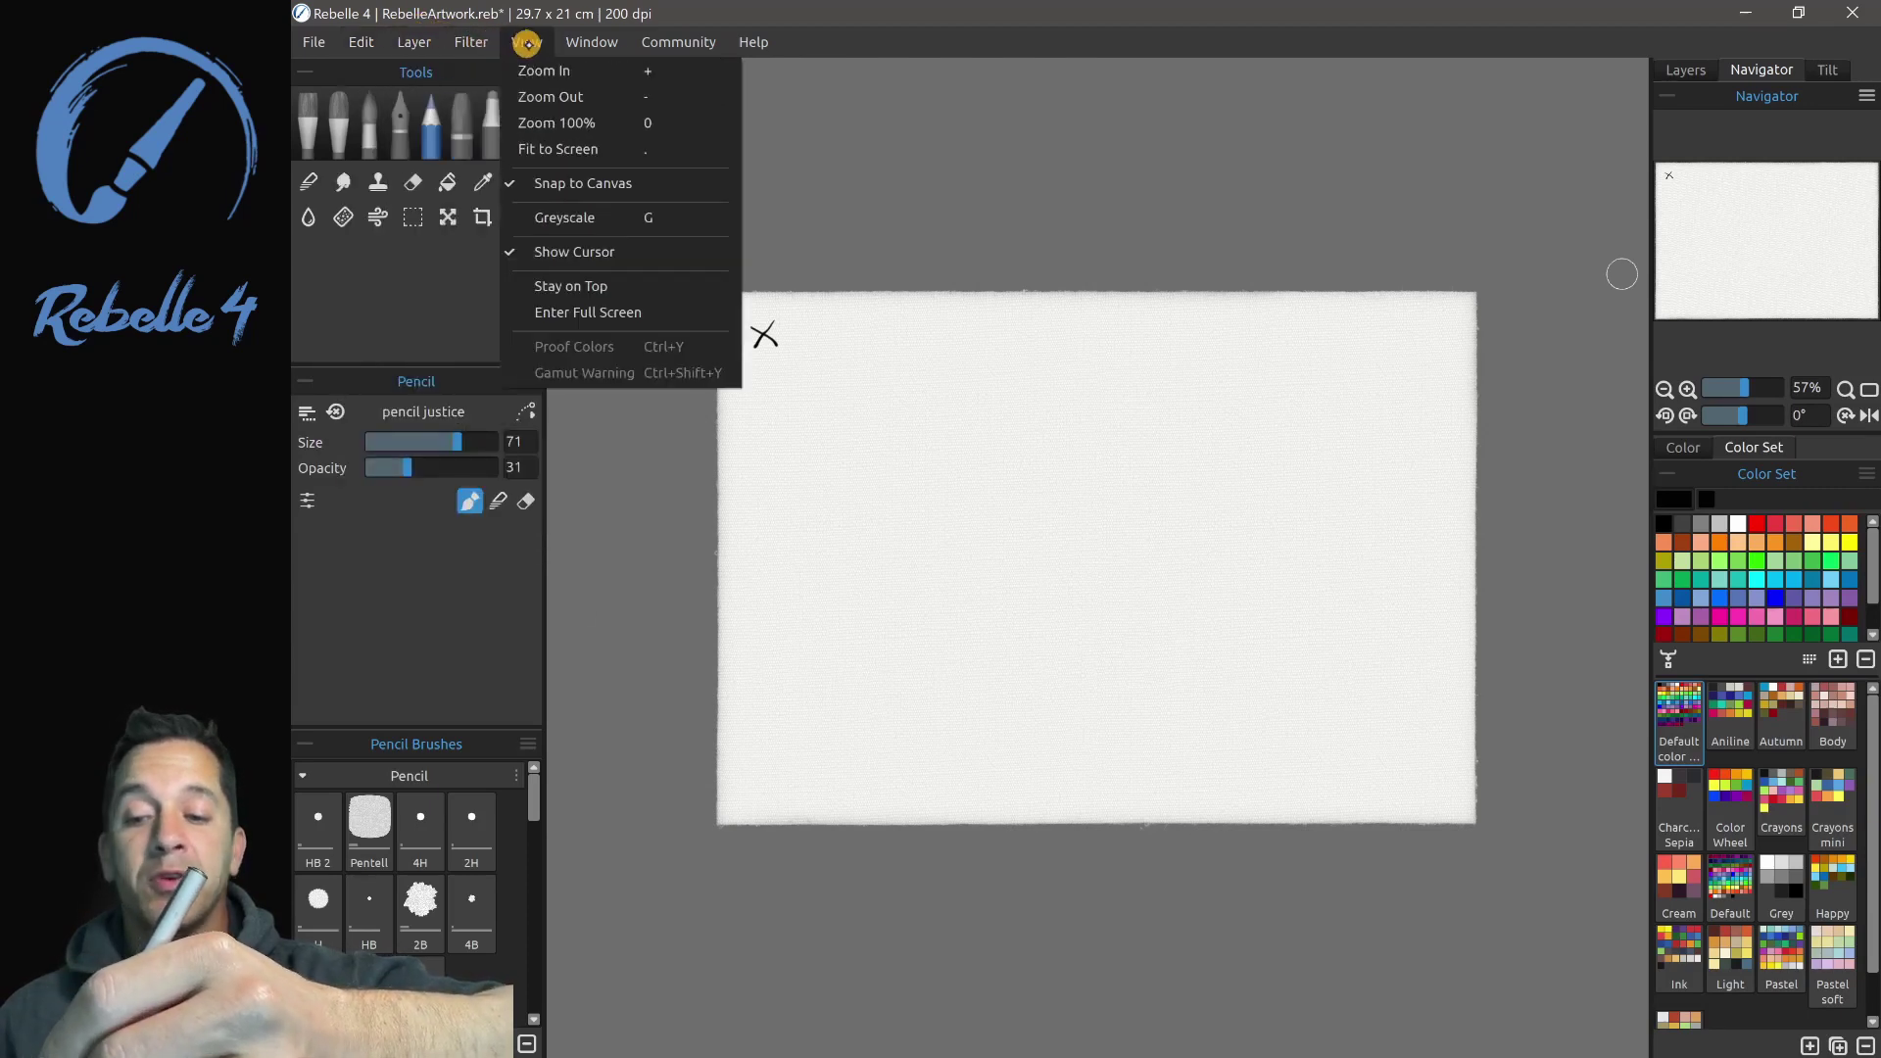
pyautogui.moveTo(578, 41)
pyautogui.moveTo(691, 36)
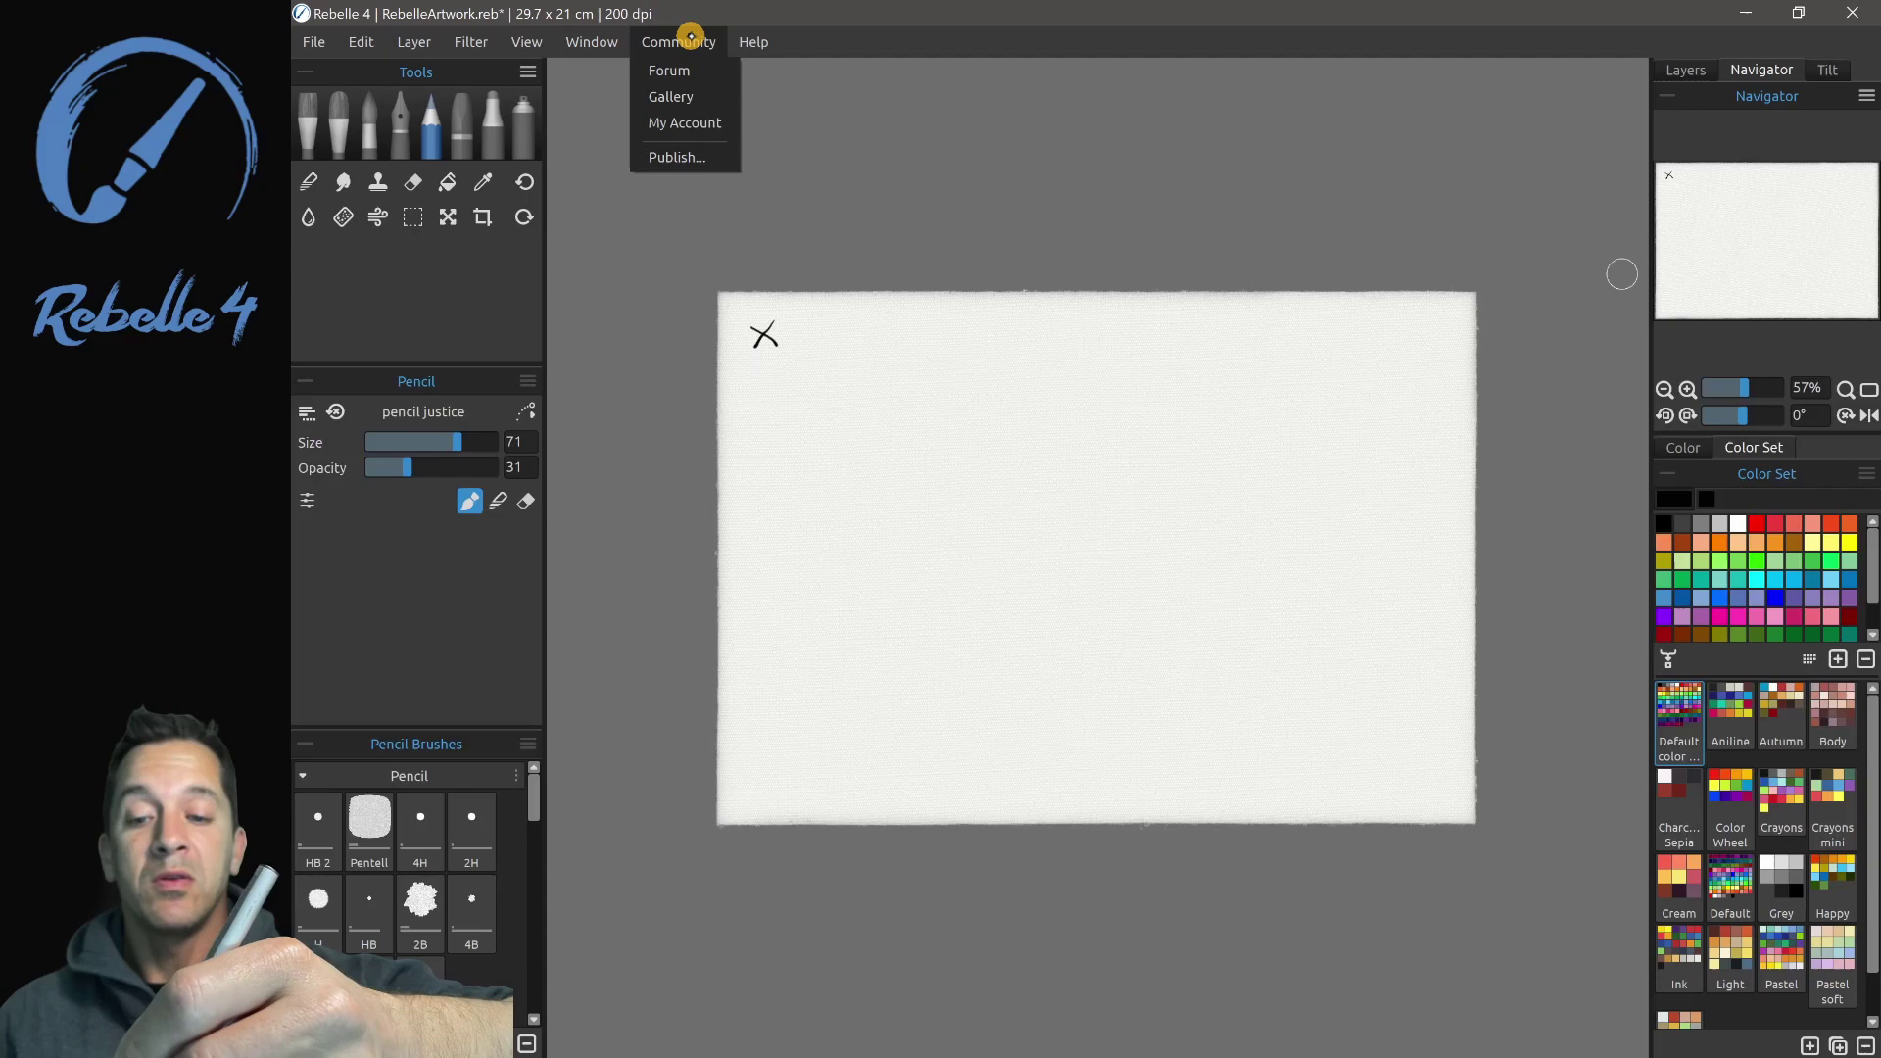
pyautogui.moveTo(756, 38)
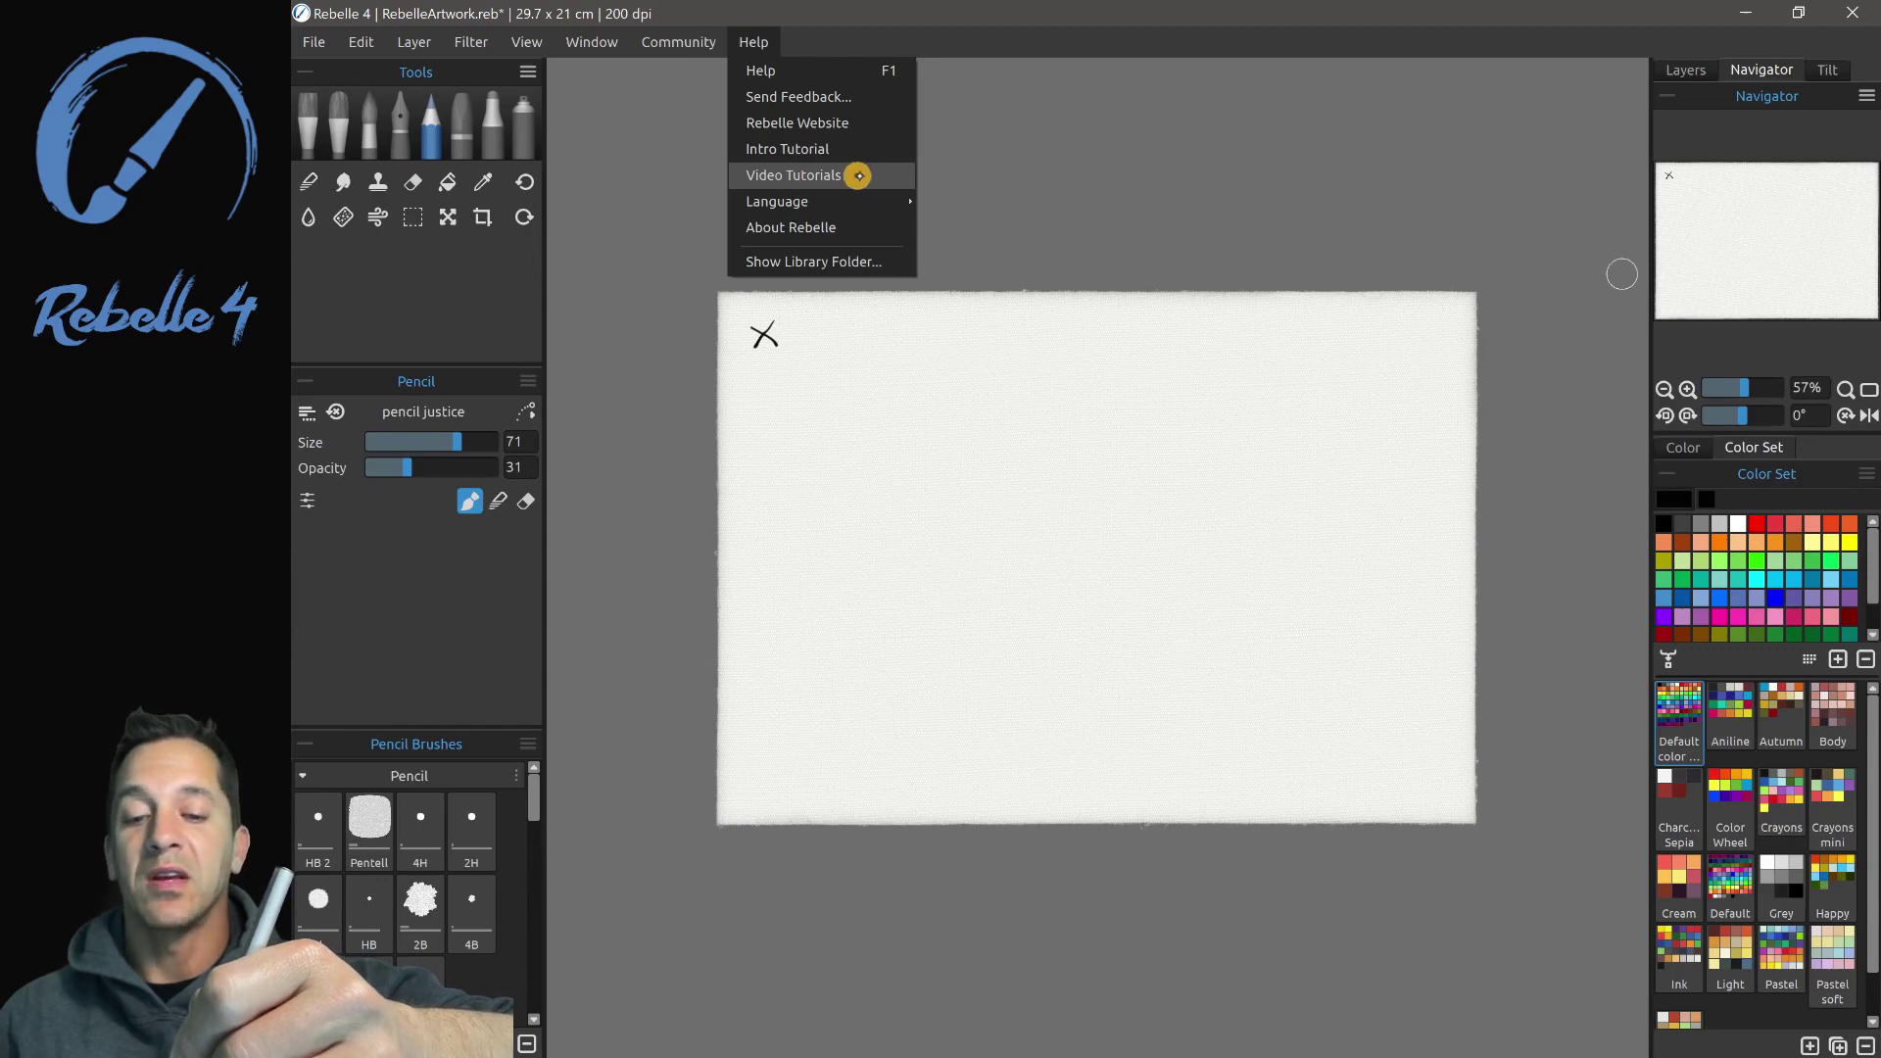
pyautogui.click(991, 215)
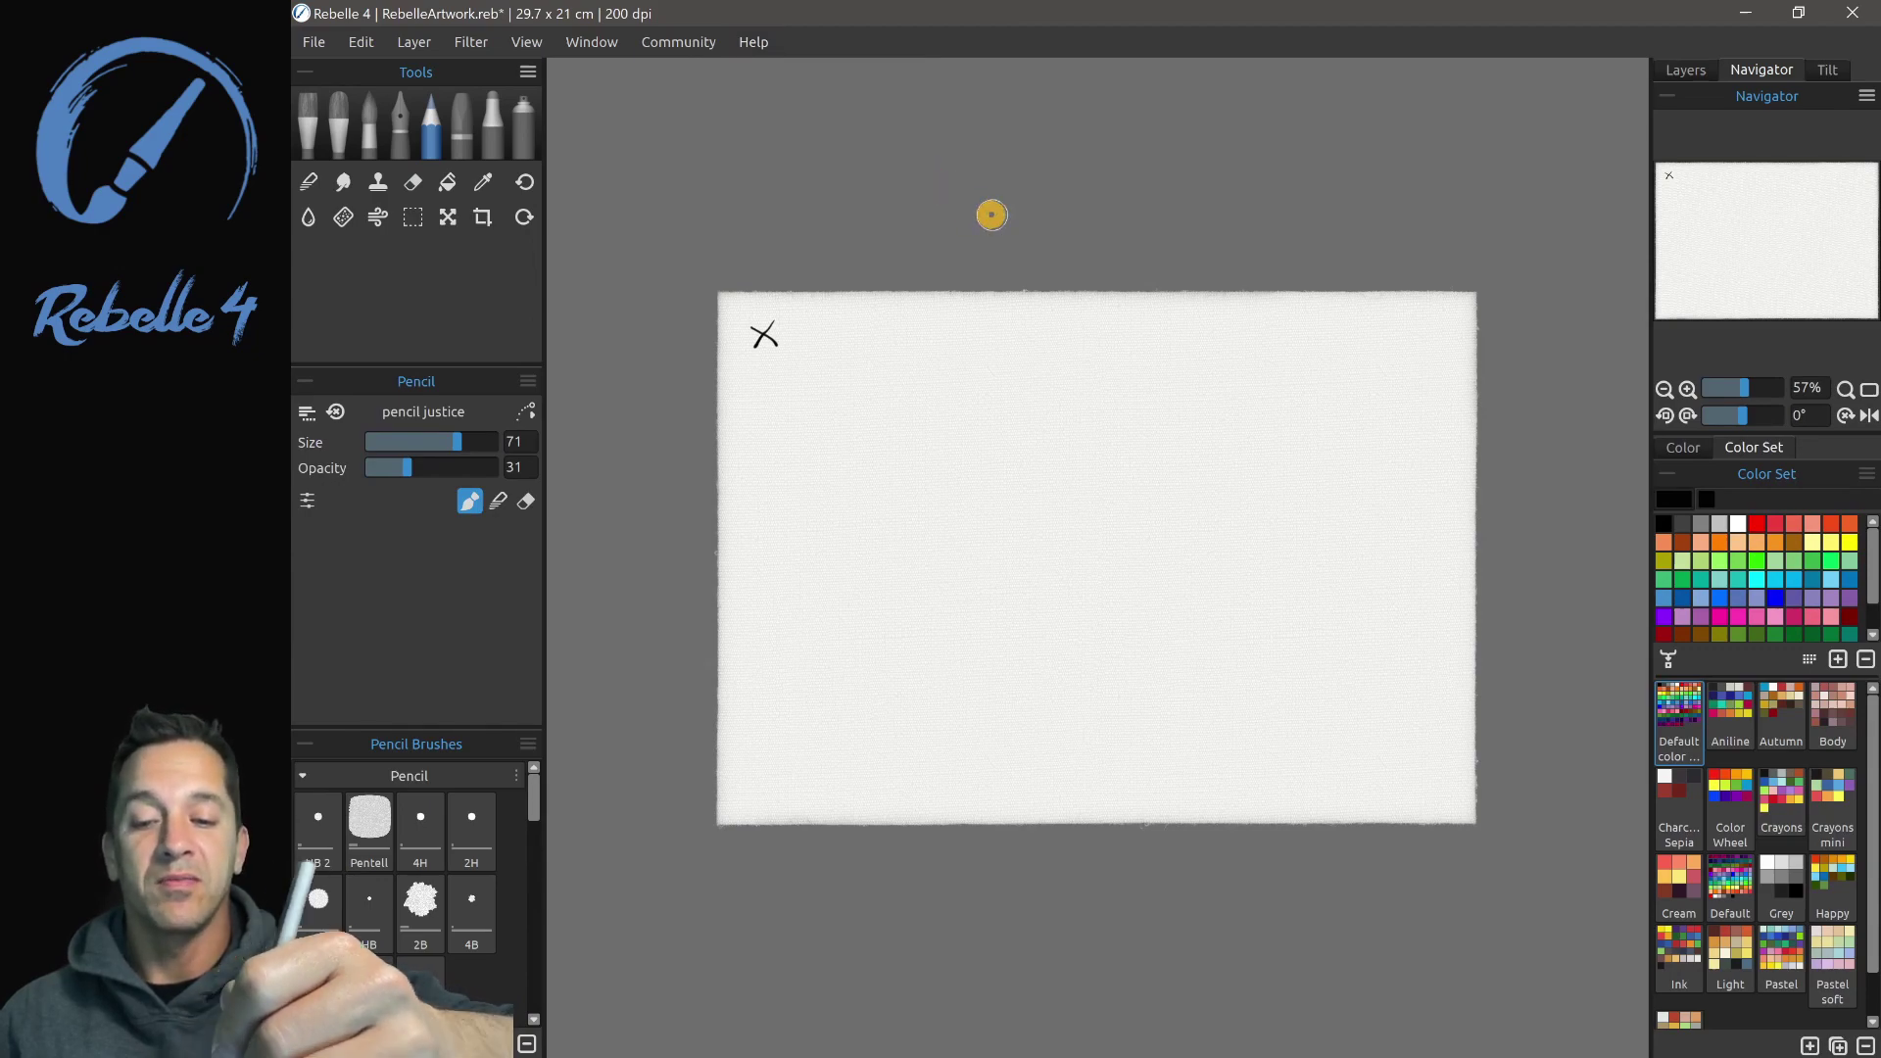